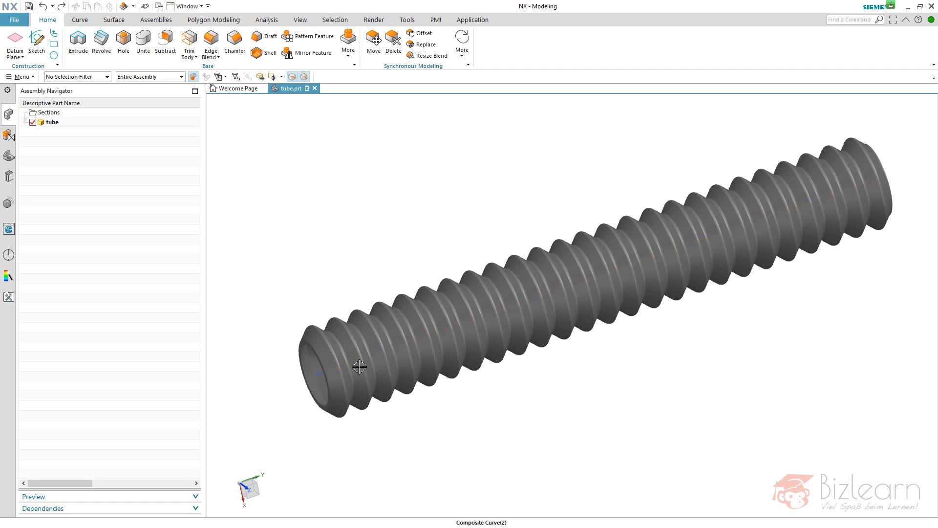
- Edit the corrugated tube's composite curve so it follows the wavy spline instead of the straight line
{"action": "double_click", "coordinate": [314, 377]}
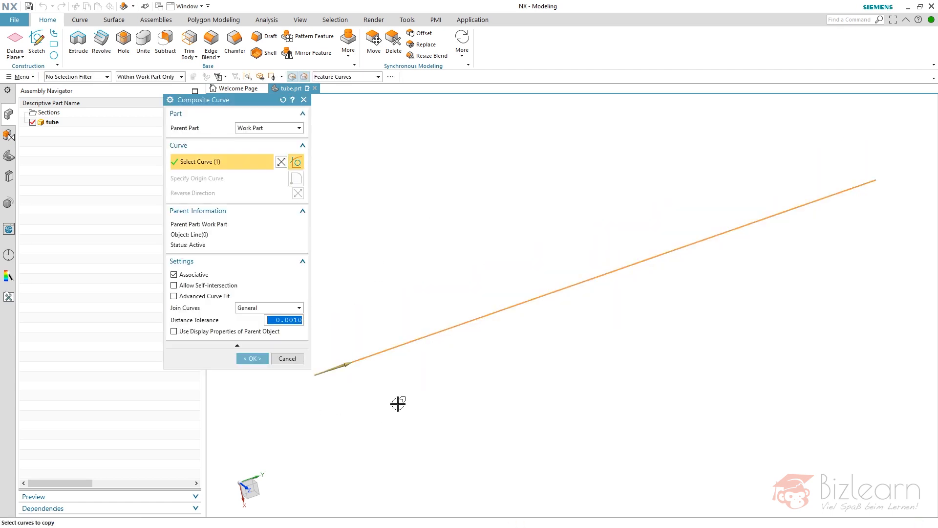
{"action": "key", "text": "ctrl+f"}
{"action": "key", "text": "Escape"}
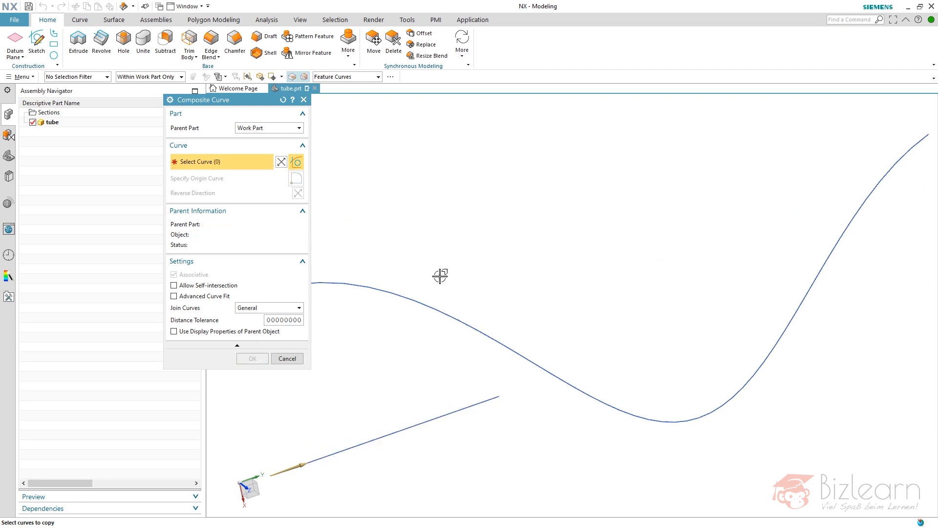
{"action": "left_click", "coordinate": [355, 281]}
{"action": "middle_click", "coordinate": [440, 227]}
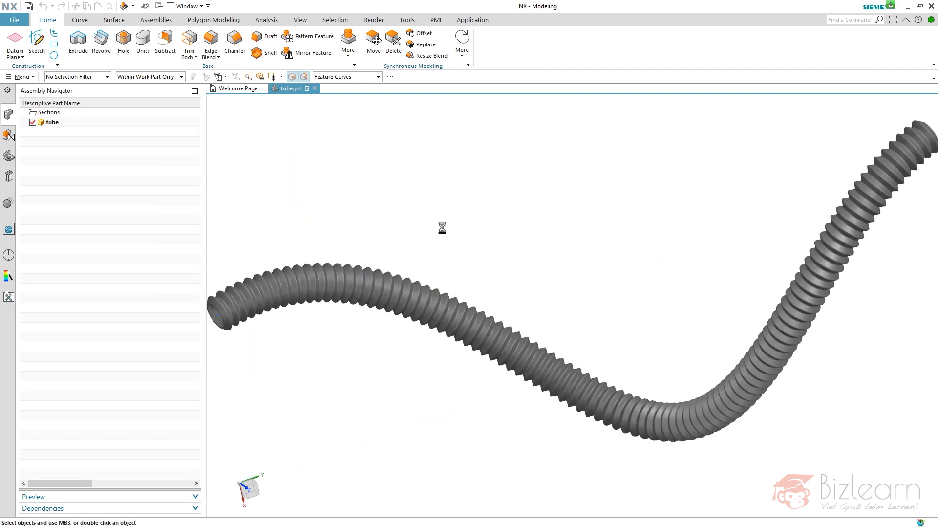
{"action": "mouse_move", "coordinate": [448, 222]}
{"action": "middle_mouse_down"}
{"action": "mouse_move", "coordinate": [463, 216]}
{"action": "mouse_move", "coordinate": [416, 240]}
{"action": "mouse_move", "coordinate": [440, 226]}
{"action": "middle_mouse_up"}
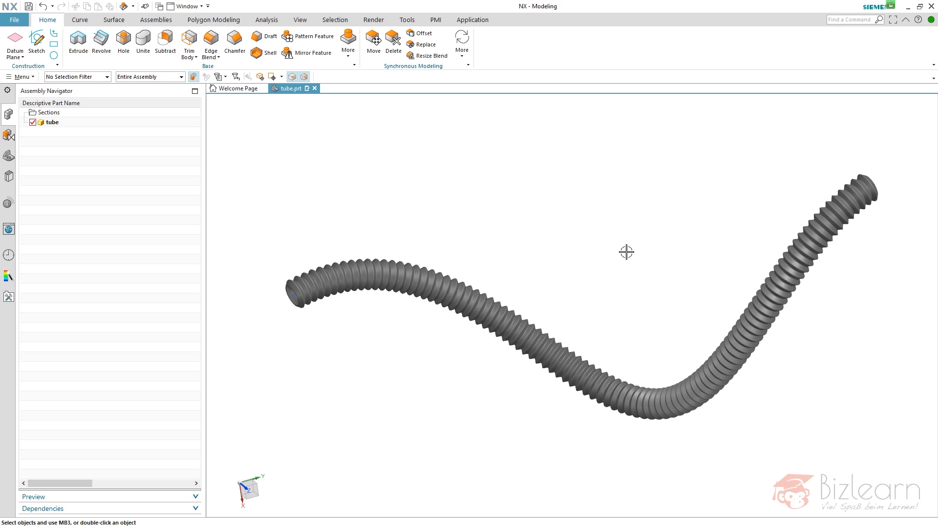
- Create a new model part and set up a Studio Spline with default settings, defined By Poles as a Single Segment
{"action": "left_click", "coordinate": [15, 19]}
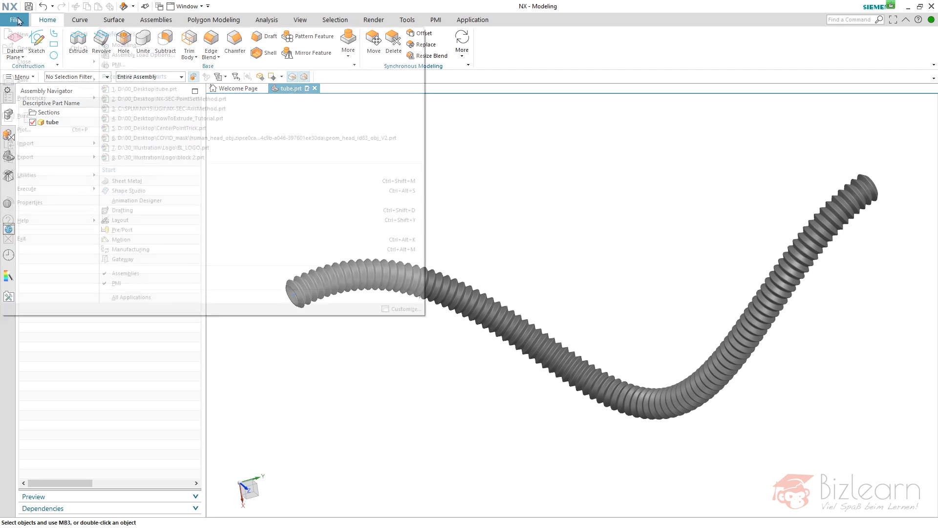
{"action": "left_click", "coordinate": [21, 33]}
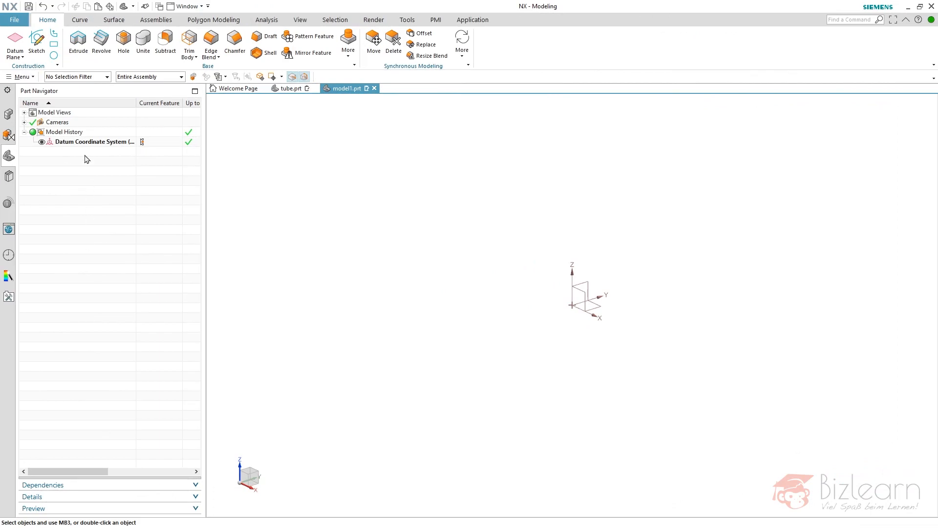
{"action": "left_click", "coordinate": [81, 23]}
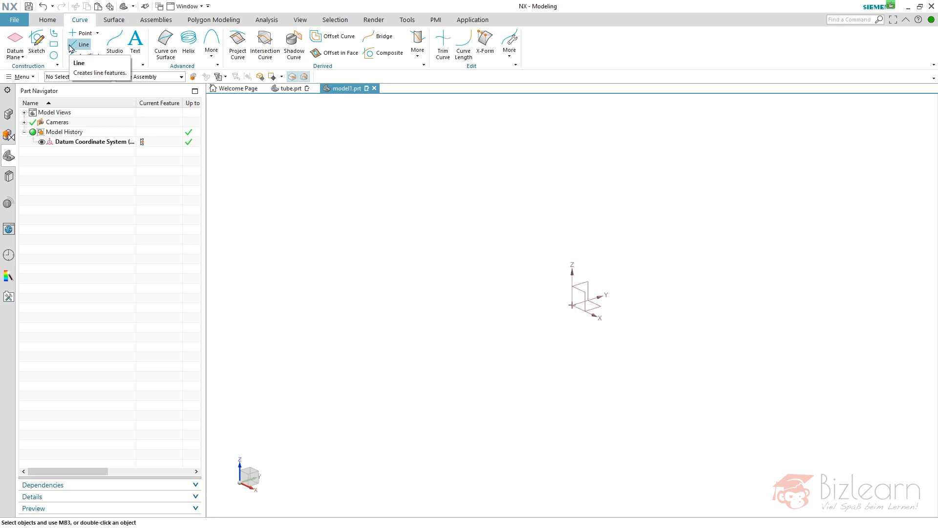
{"action": "left_click", "coordinate": [113, 49]}
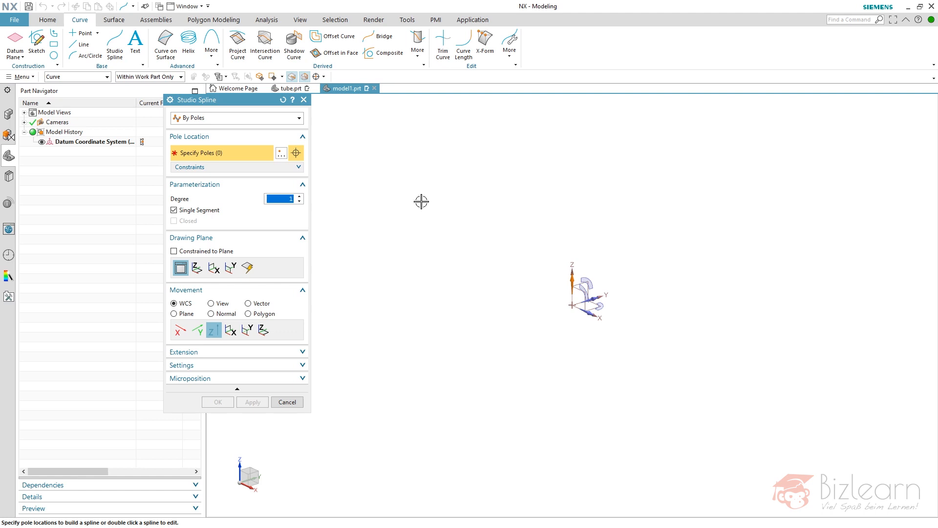
{"action": "left_click", "coordinate": [282, 100]}
{"action": "left_click", "coordinate": [280, 122]}
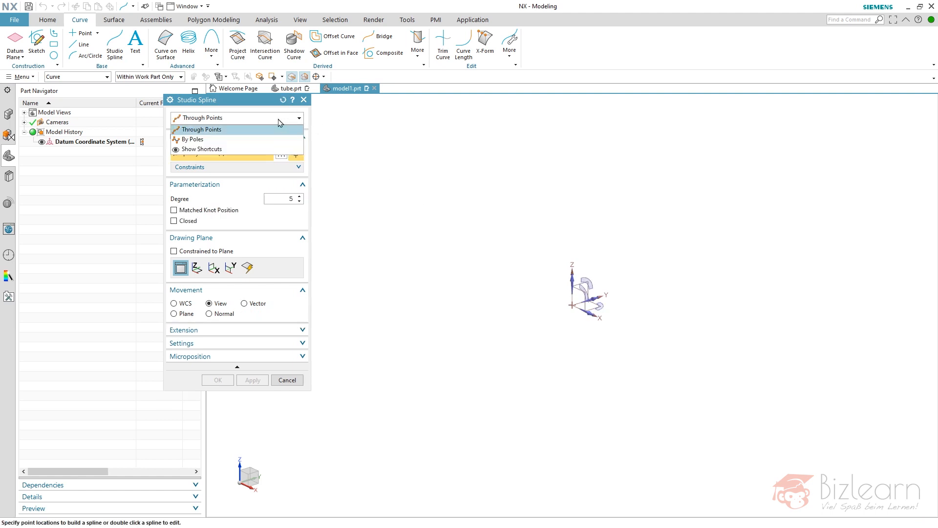
{"action": "left_click", "coordinate": [265, 139]}
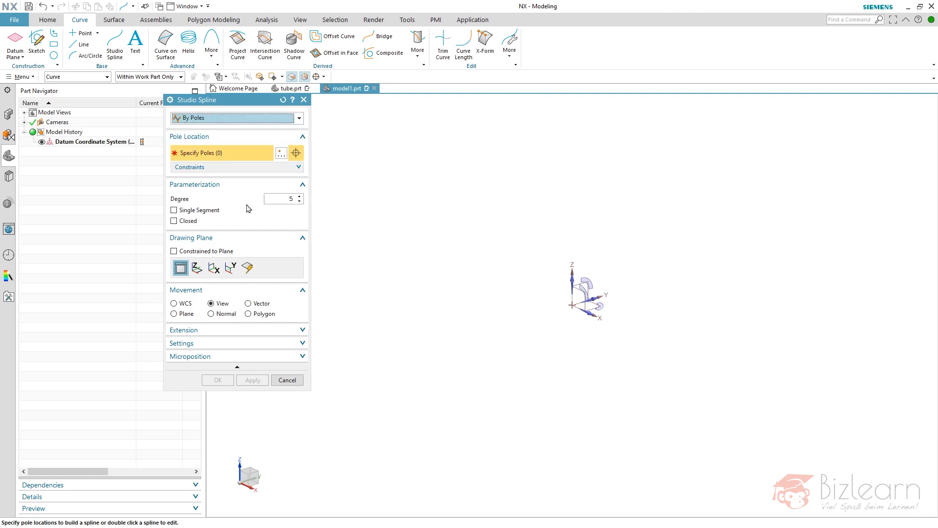
{"action": "left_click", "coordinate": [206, 210]}
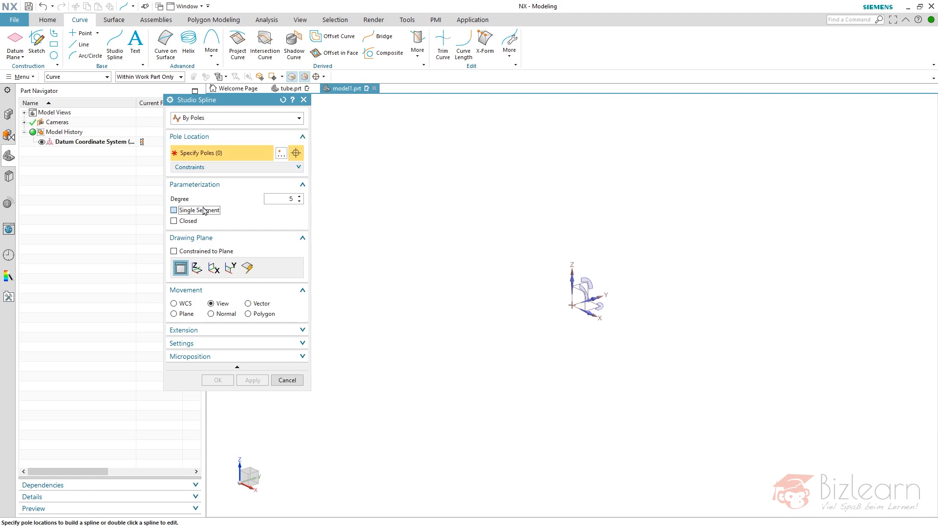
- Place four poles in a zigzag to form an S-shaped spline above the datum coordinate system
{"action": "left_click", "coordinate": [433, 310]}
{"action": "left_click", "coordinate": [530, 181]}
{"action": "left_click", "coordinate": [662, 276]}
{"action": "left_click", "coordinate": [756, 194]}
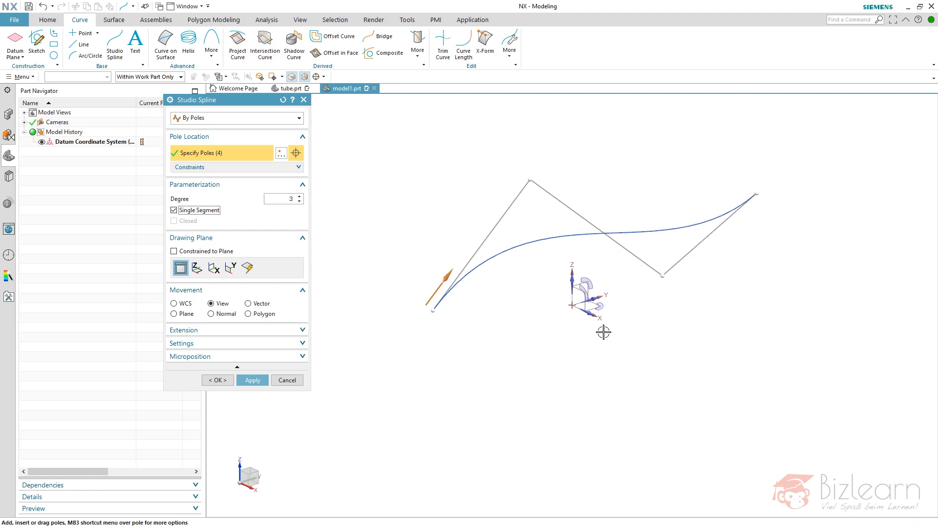
- Shift the two middle poles along X in opposite directions to make a 3D spline, create it, and hide the datum coordinate system
{"action": "middle_click_drag", "start_coordinate": [554, 283], "coordinate": [624, 312]}
{"action": "left_click", "coordinate": [624, 311]}
{"action": "left_click_drag", "start_coordinate": [553, 194], "coordinate": [653, 202]}
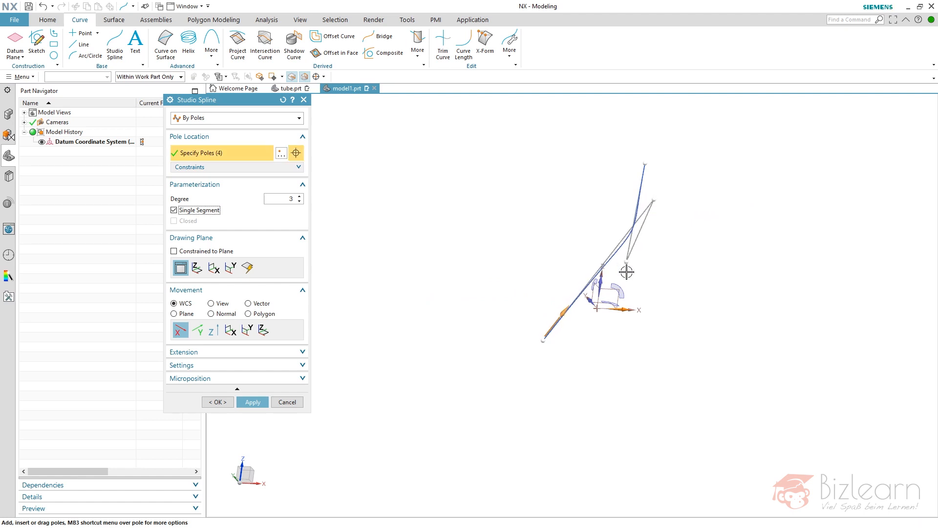
{"action": "left_click_drag", "start_coordinate": [624, 265], "coordinate": [520, 244]}
{"action": "middle_click_drag", "start_coordinate": [539, 263], "coordinate": [534, 256]}
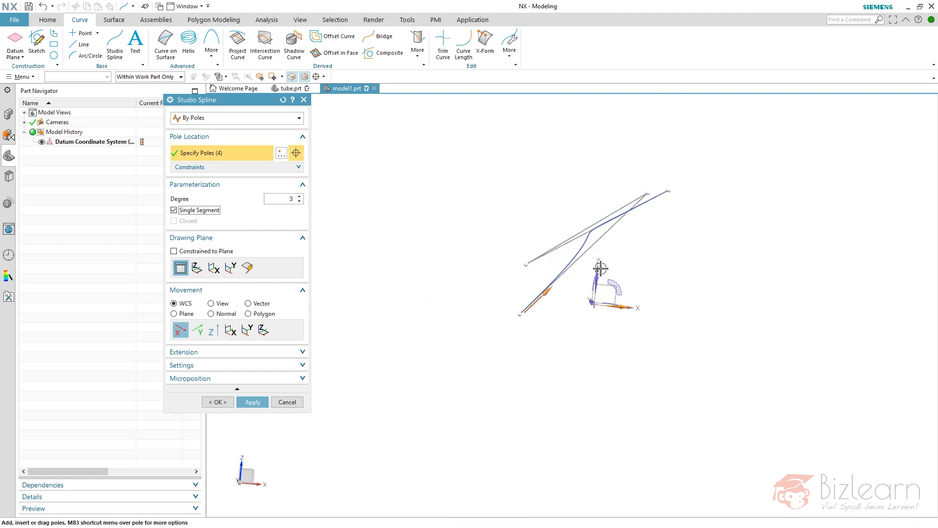
{"action": "middle_click_drag", "start_coordinate": [644, 201], "coordinate": [652, 250]}
{"action": "middle_click", "coordinate": [684, 318]}
{"action": "key", "text": "ctrl+f"}
{"action": "left_click", "coordinate": [42, 142]}
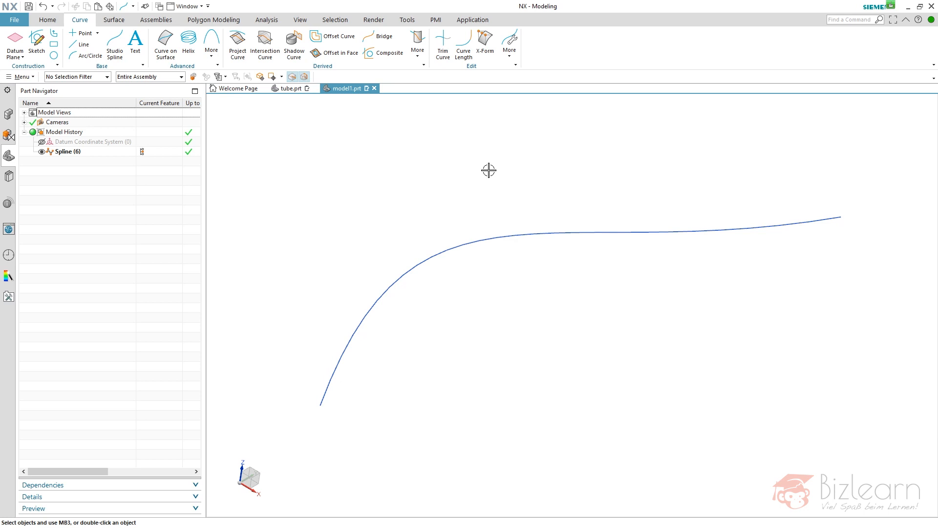
- Create a composite curve from the spline feature
{"action": "left_click", "coordinate": [382, 53]}
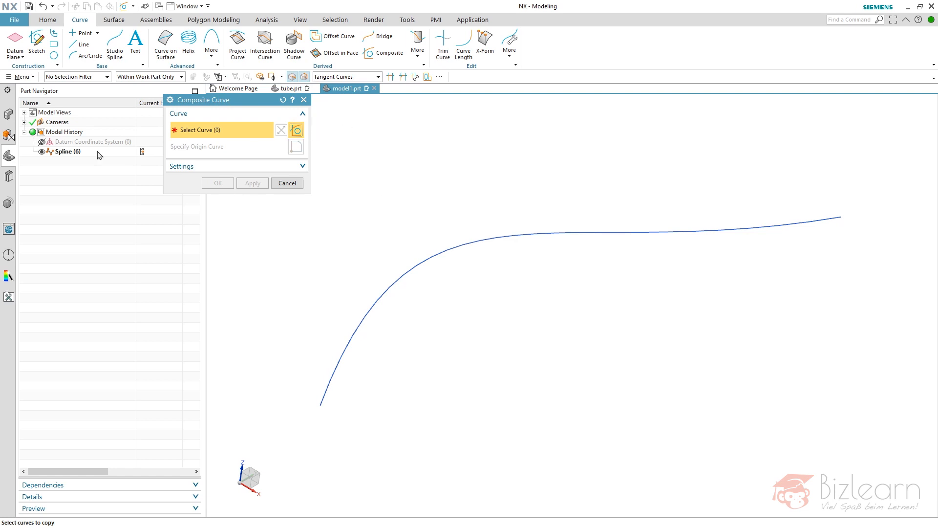
{"action": "left_click", "coordinate": [72, 152]}
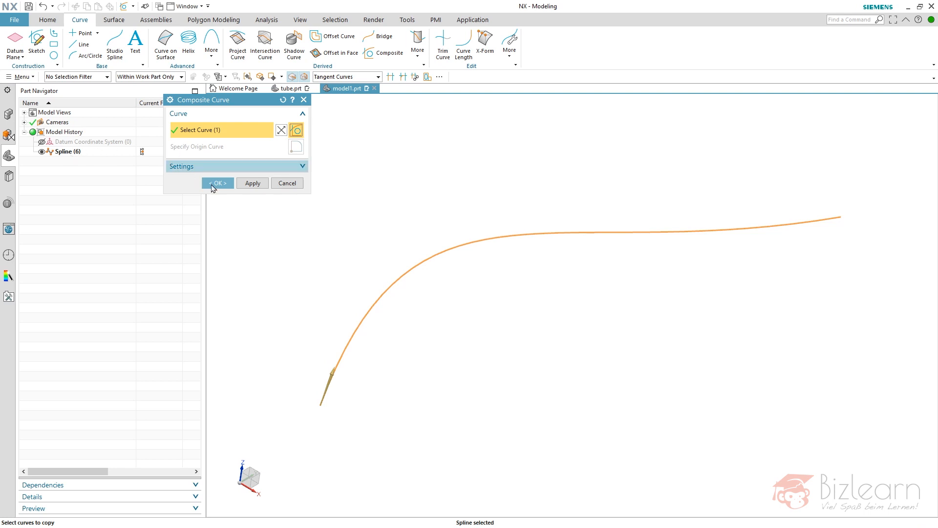
{"action": "right_click", "coordinate": [380, 297]}
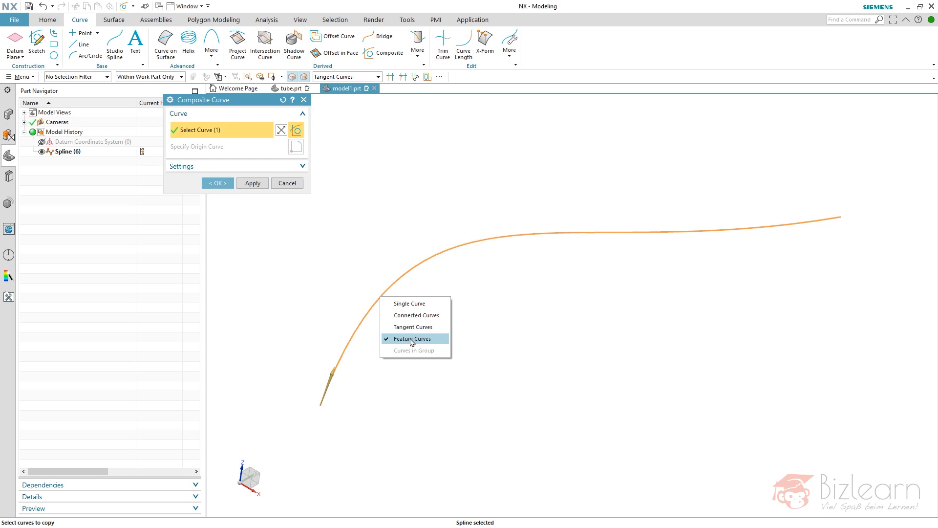
{"action": "left_click", "coordinate": [223, 184]}
{"action": "middle_click_drag", "start_coordinate": [274, 206], "coordinate": [254, 172]}
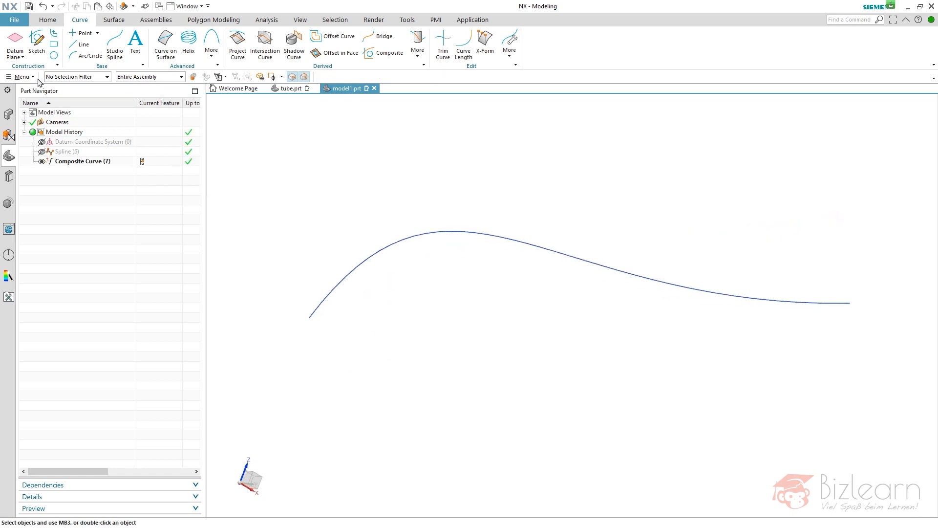
- Start an Extrude with a new section sketch, reset the sketch settings and set the sketch type to On Path
{"action": "left_click", "coordinate": [45, 21]}
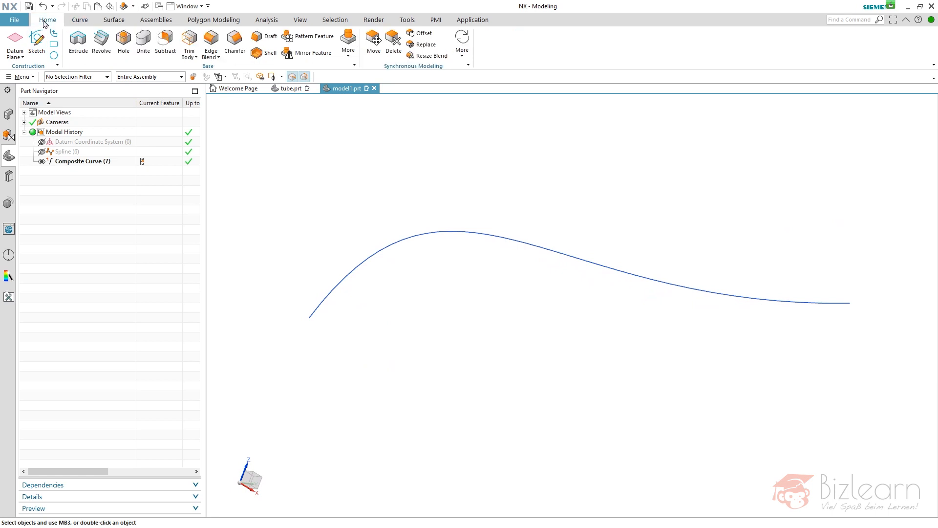
{"action": "left_click", "coordinate": [77, 39]}
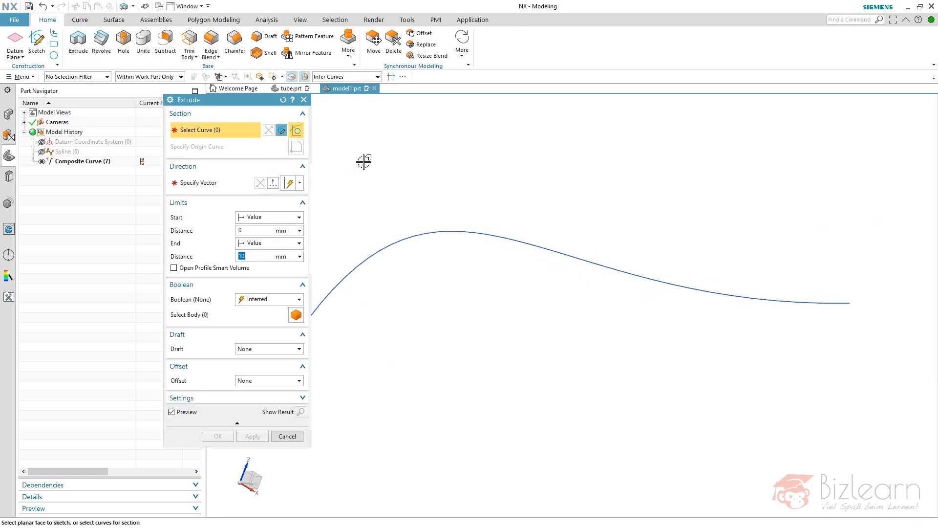
{"action": "middle_click", "coordinate": [396, 150]}
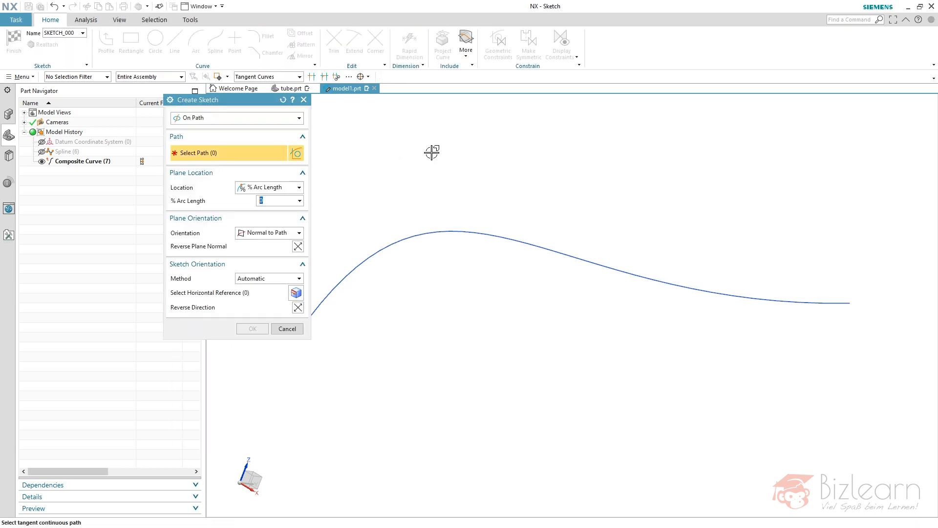
{"action": "left_click", "coordinate": [282, 99]}
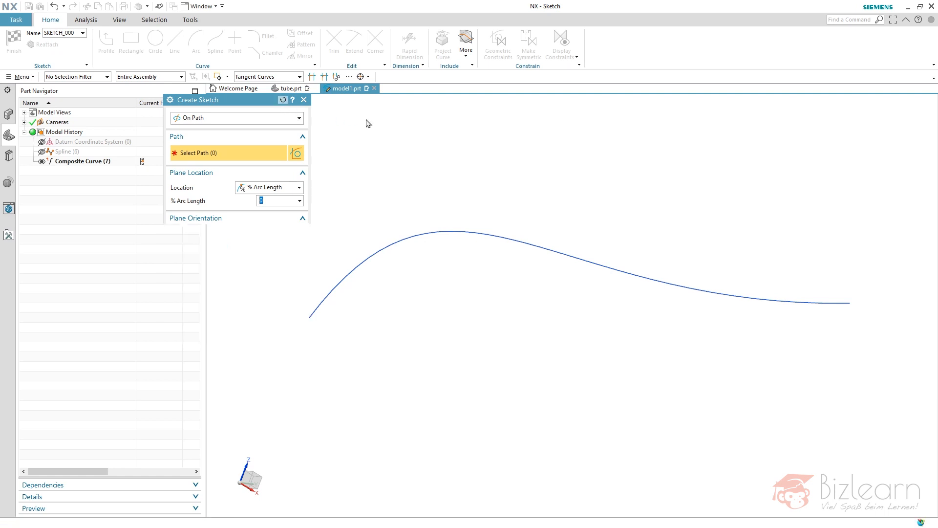
{"action": "left_click", "coordinate": [230, 121]}
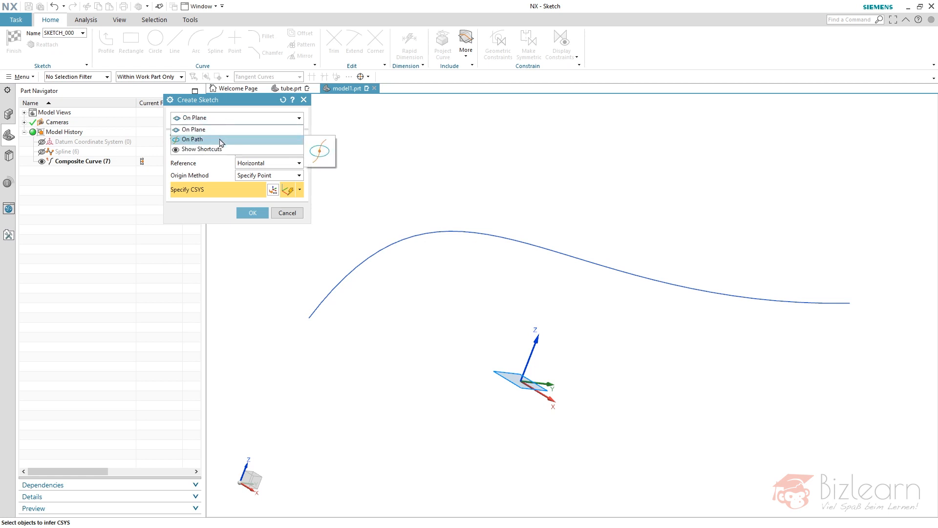
{"action": "left_click", "coordinate": [220, 140]}
- Set the curve rule to Single Curve and use the composite curve feature as the sketch path
{"action": "scroll", "coordinate": [585, 202], "scroll_direction": "down", "scroll_amount": 2}
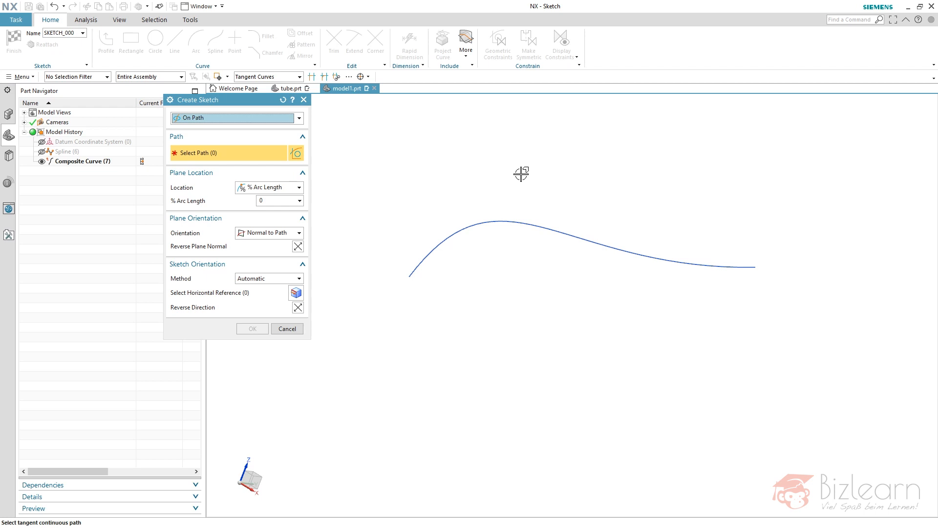
{"action": "scroll", "coordinate": [516, 169], "scroll_direction": "up", "scroll_amount": 1}
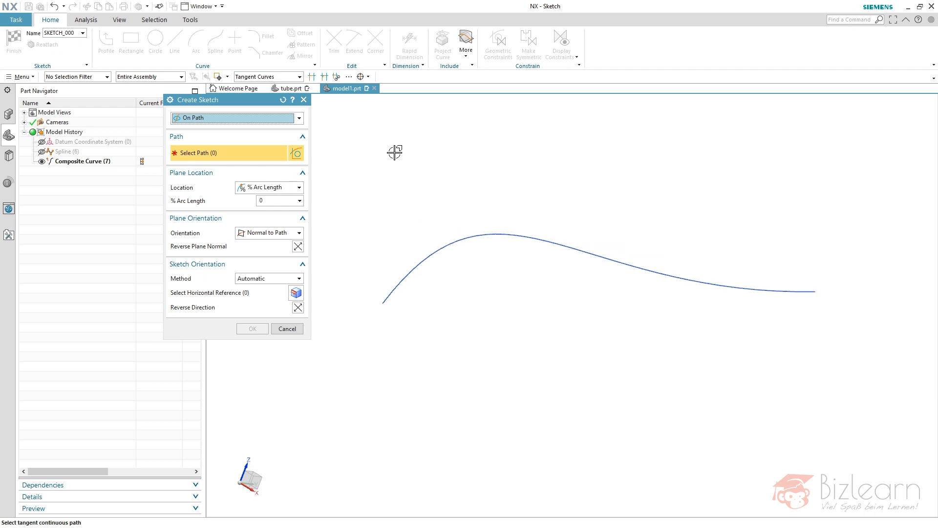
{"action": "left_click", "coordinate": [272, 76]}
{"action": "left_click", "coordinate": [254, 88]}
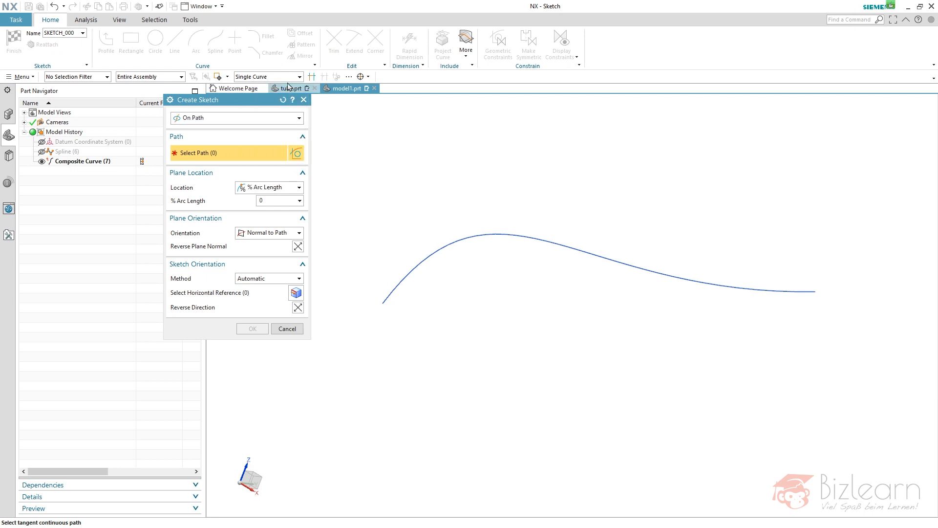
{"action": "left_click", "coordinate": [106, 162]}
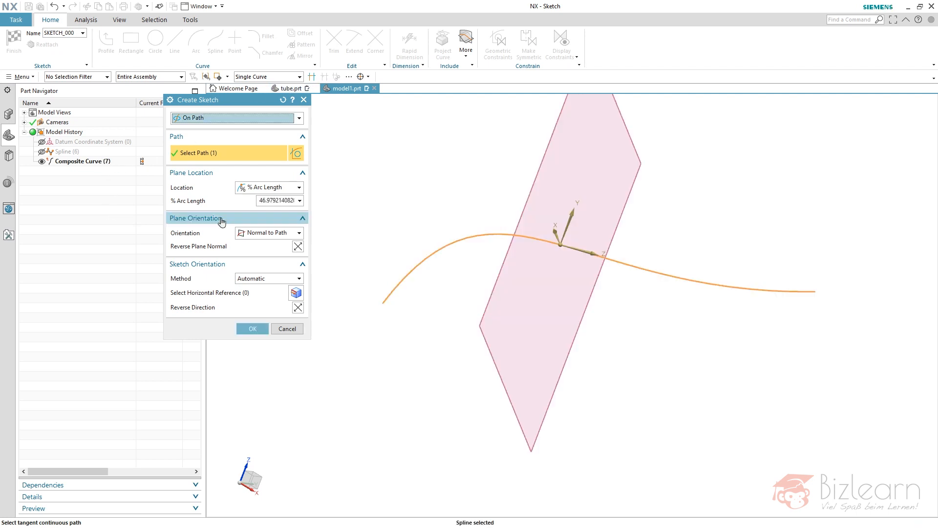
{"action": "right_click", "coordinate": [419, 266]}
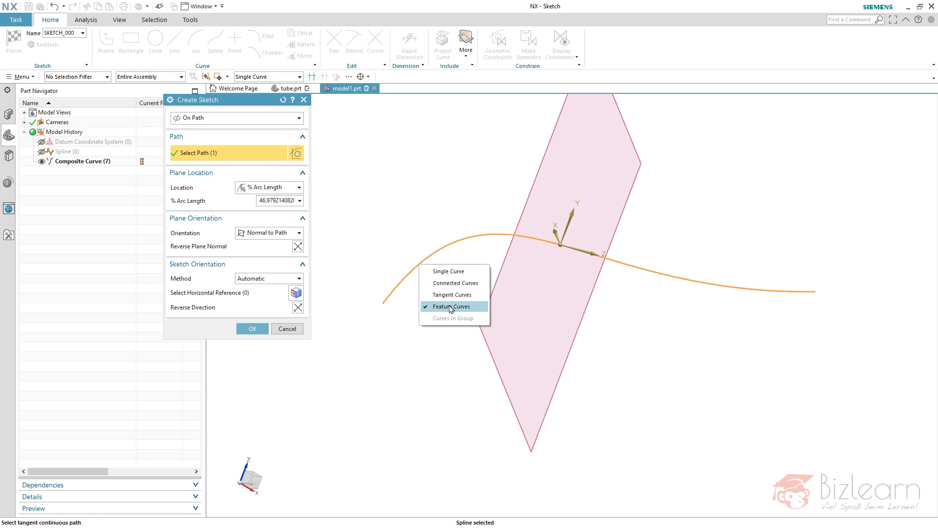
{"action": "left_click", "coordinate": [221, 319]}
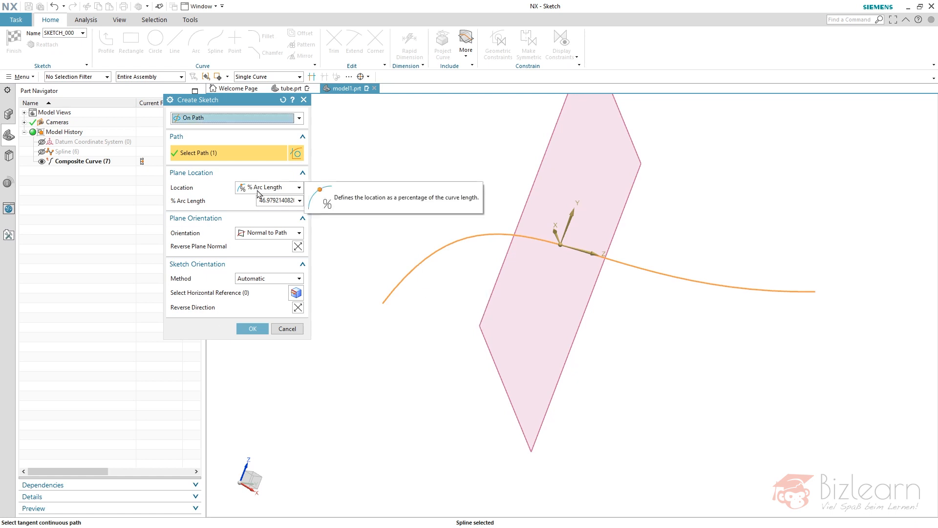
- Locate the sketch plane by % Arc Length, trying 100 at the path's far end and setting it to 0 at its start
{"action": "left_click", "coordinate": [260, 191]}
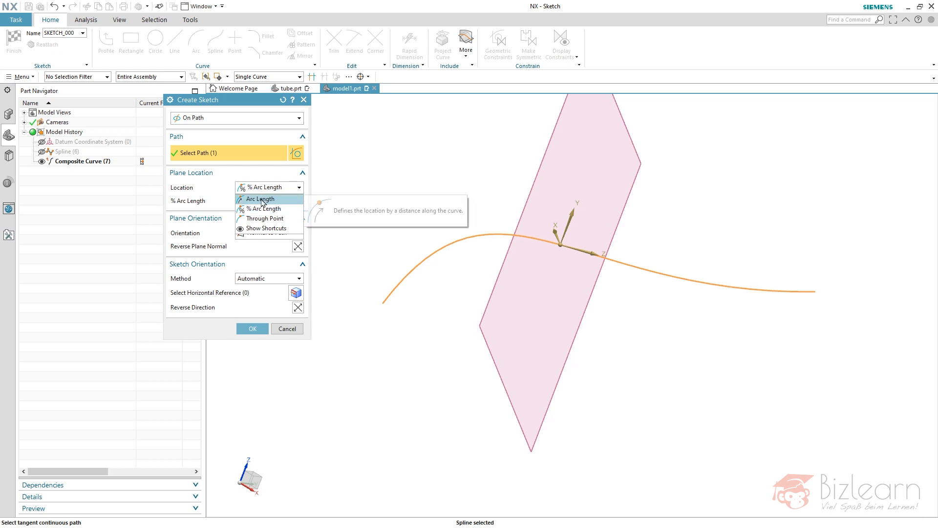
{"action": "left_click", "coordinate": [264, 209]}
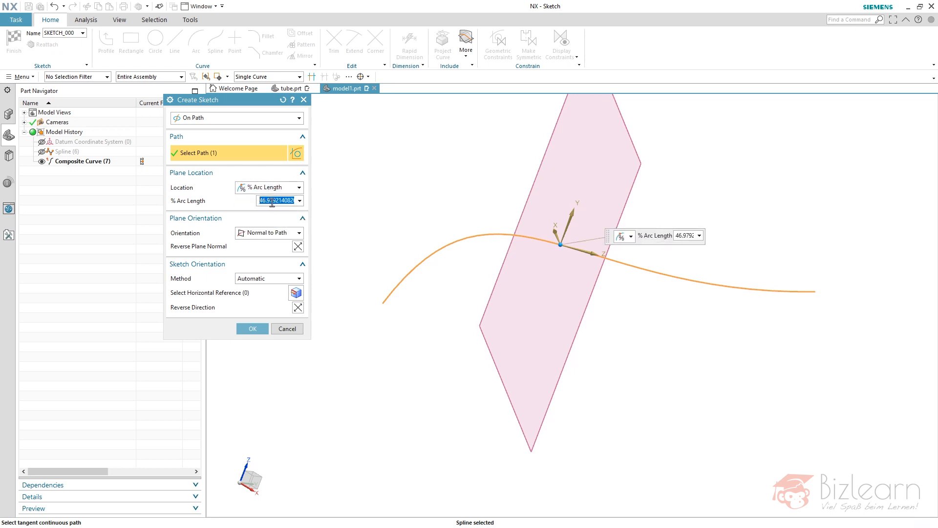
{"action": "type", "text": "1"}
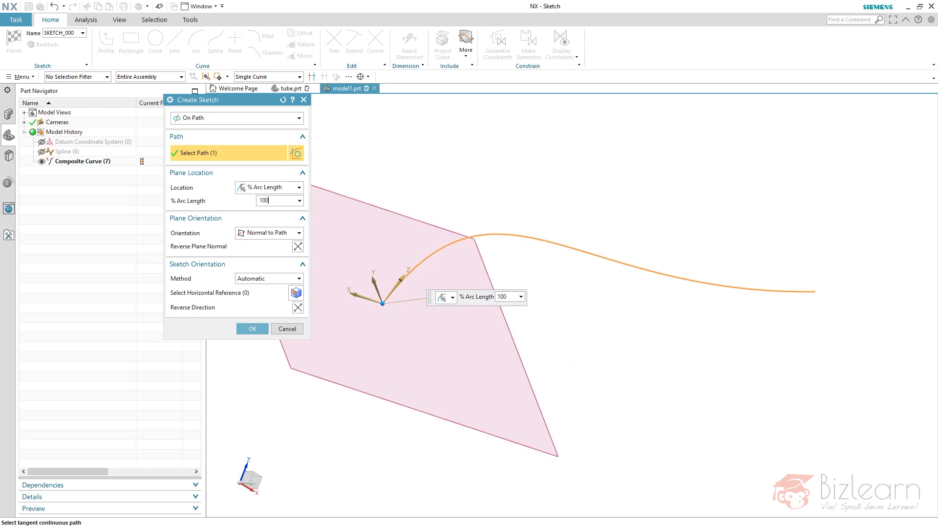
{"action": "type", "text": "00"}
{"action": "key", "text": "Return"}
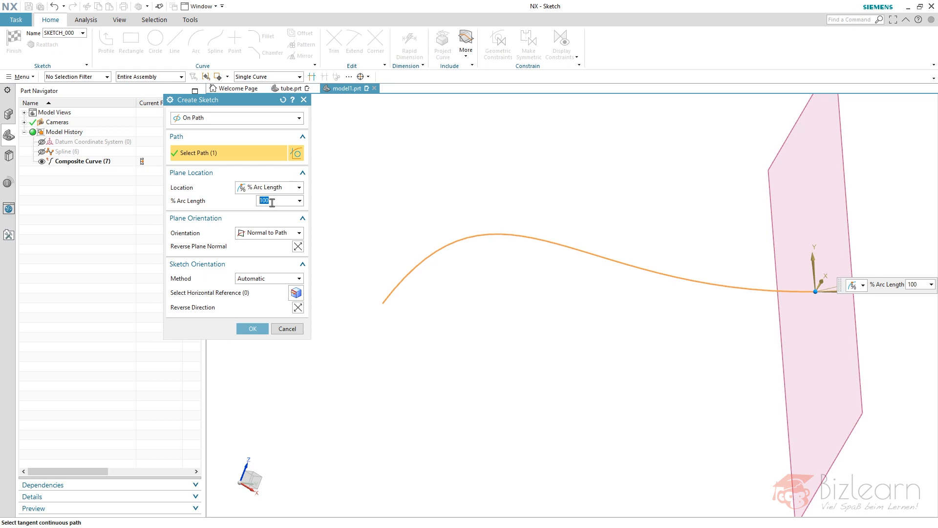
{"action": "type", "text": "0"}
{"action": "key", "text": "Return"}
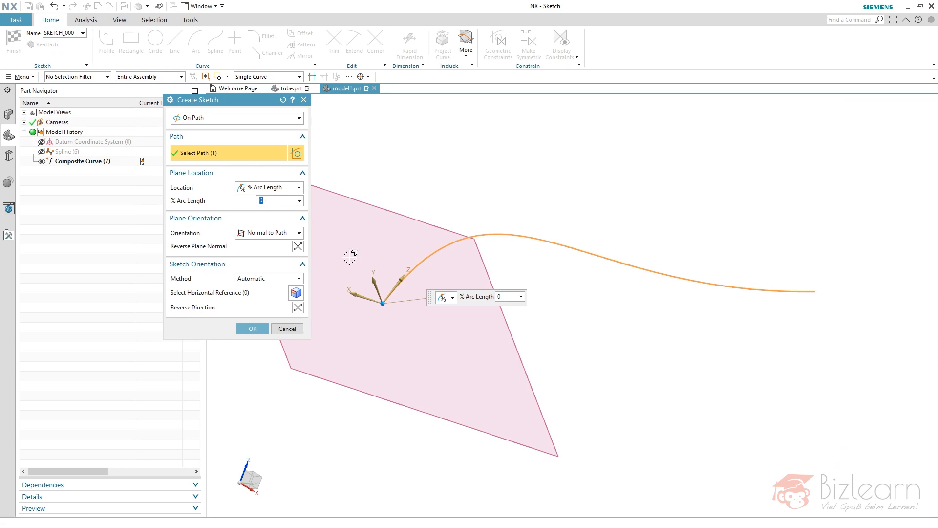
- Locate the sketch plane by Arc Length at 5 along the path and create the sketch
{"action": "left_click", "coordinate": [292, 193]}
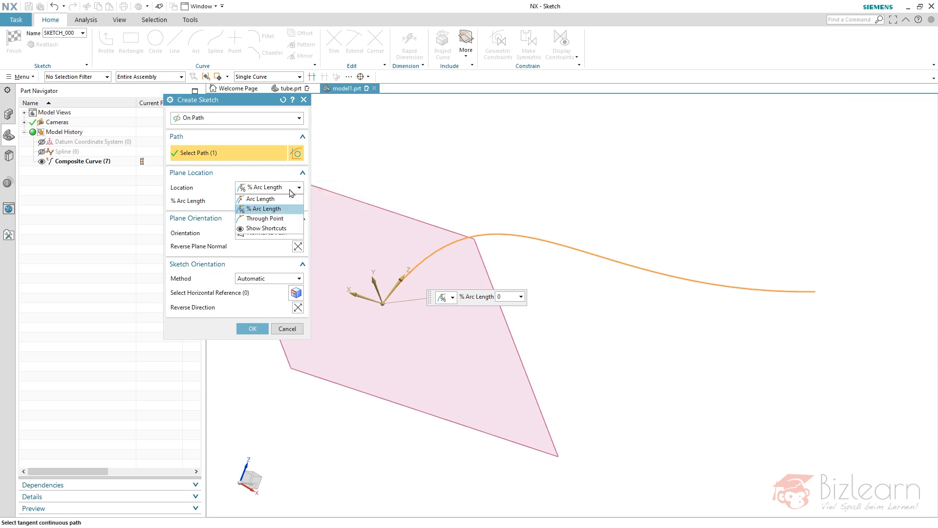
{"action": "left_click", "coordinate": [287, 199]}
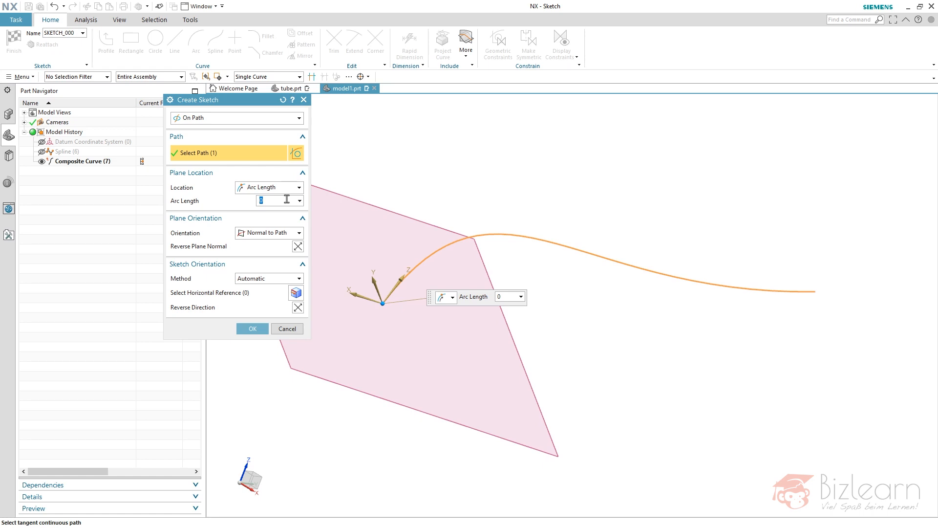
{"action": "type", "text": "2"}
{"action": "key", "text": "BackSpace"}
{"action": "type", "text": "5"}
{"action": "key", "text": "Return"}
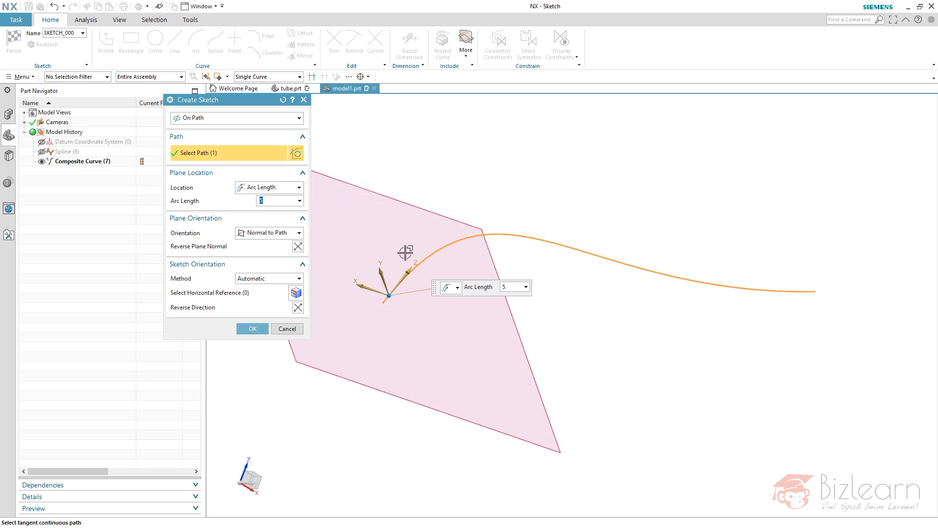
{"action": "middle_click", "coordinate": [461, 167]}
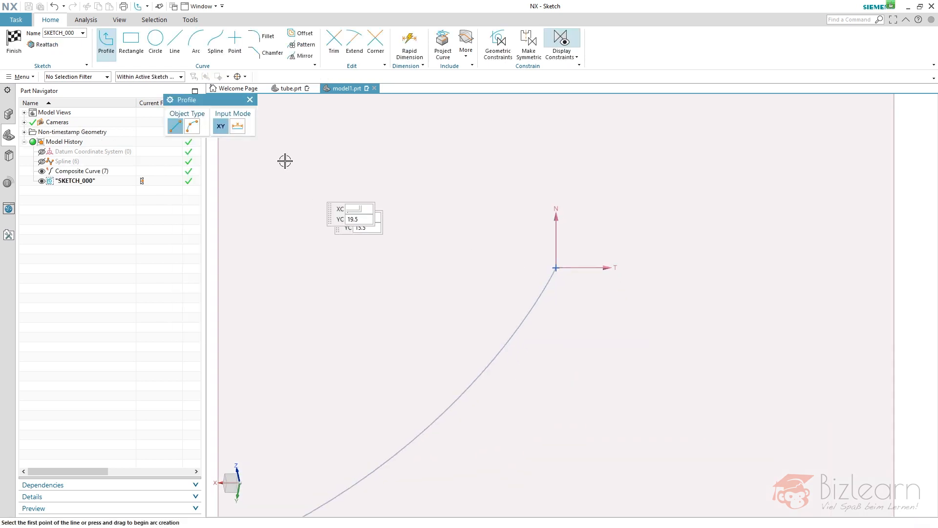
- Sketch a circle with a diameter of 45 centred on the sketch origin and finish the sketch
{"action": "mouse_move", "coordinate": [385, 218]}
{"action": "middle_mouse_down"}
{"action": "mouse_move", "coordinate": [432, 201]}
{"action": "mouse_move", "coordinate": [439, 208]}
{"action": "mouse_move", "coordinate": [402, 210]}
{"action": "mouse_move", "coordinate": [369, 180]}
{"action": "middle_mouse_up"}
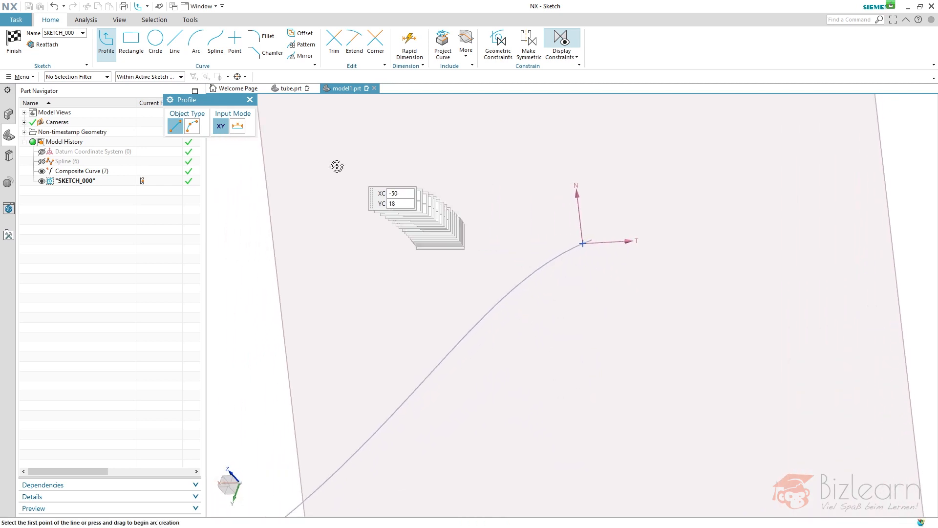
{"action": "key", "text": "o"}
{"action": "left_click", "coordinate": [591, 254]}
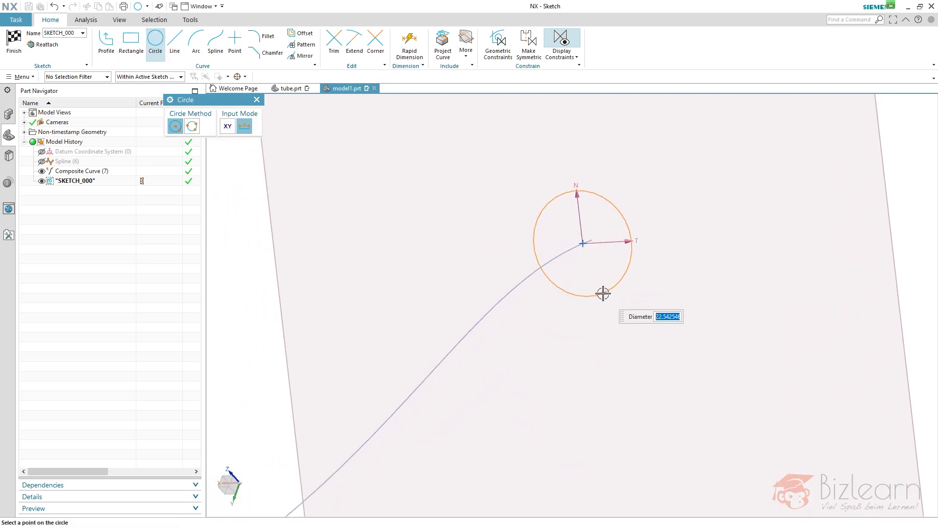
{"action": "type", "text": "45"}
{"action": "key", "text": "Return"}
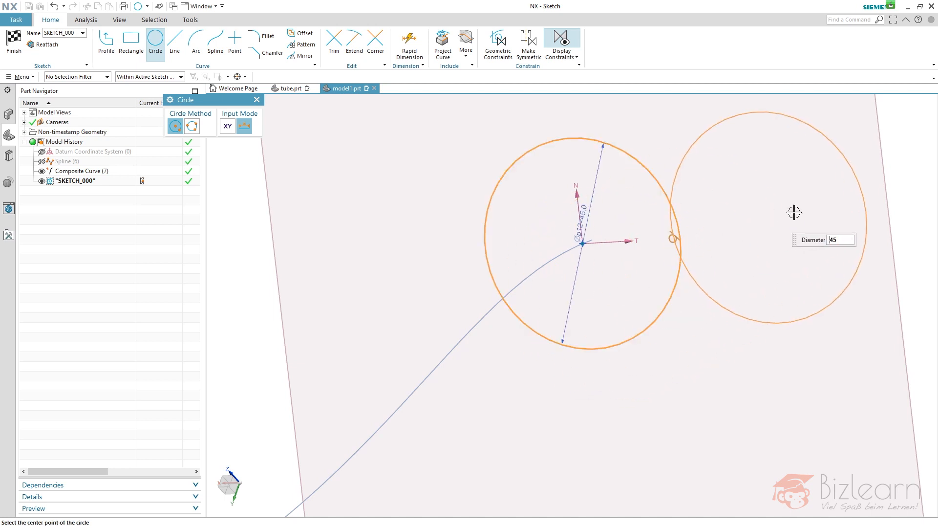
{"action": "right_click", "coordinate": [789, 167]}
{"action": "left_click", "coordinate": [812, 173]}
{"action": "key", "text": "x"}
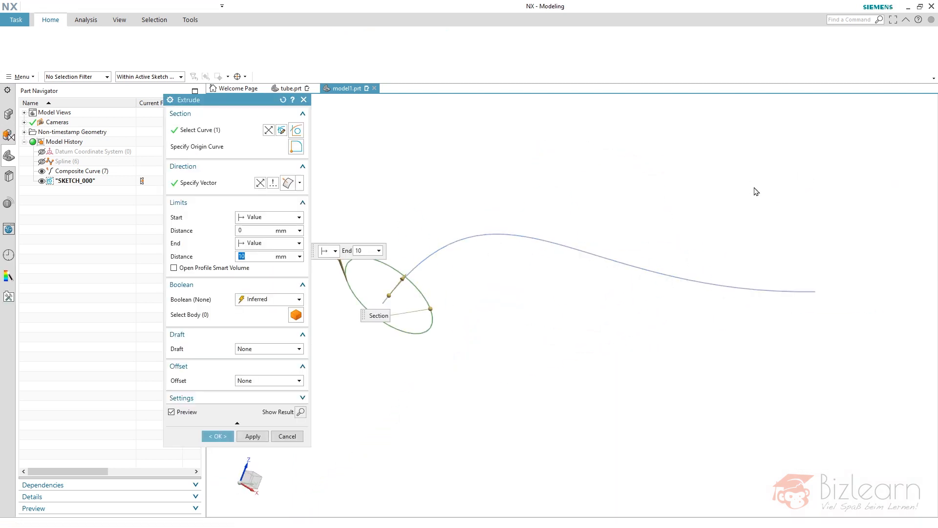
- Set the extrude limits to Symmetric Value with a distance of 10 mm
{"action": "middle_click_drag", "start_coordinate": [508, 194], "coordinate": [475, 213]}
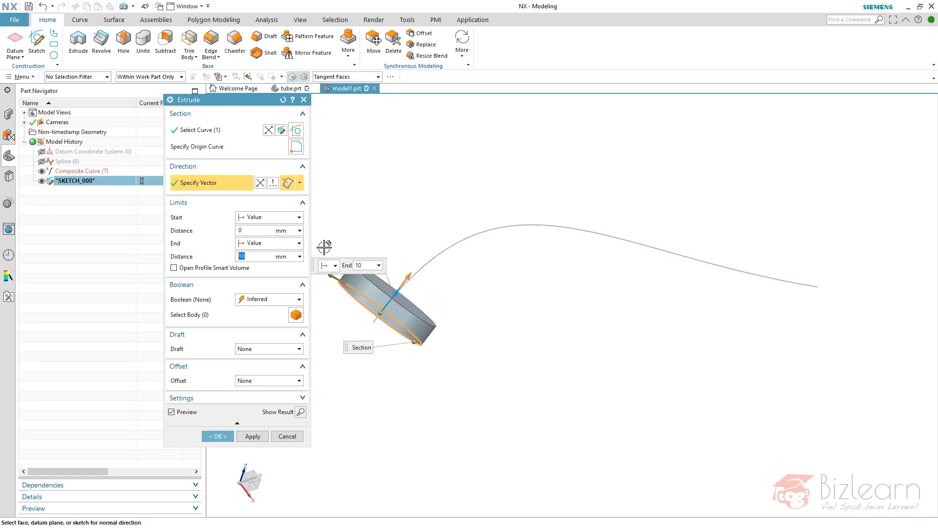
{"action": "left_click", "coordinate": [299, 243]}
{"action": "left_click", "coordinate": [289, 265]}
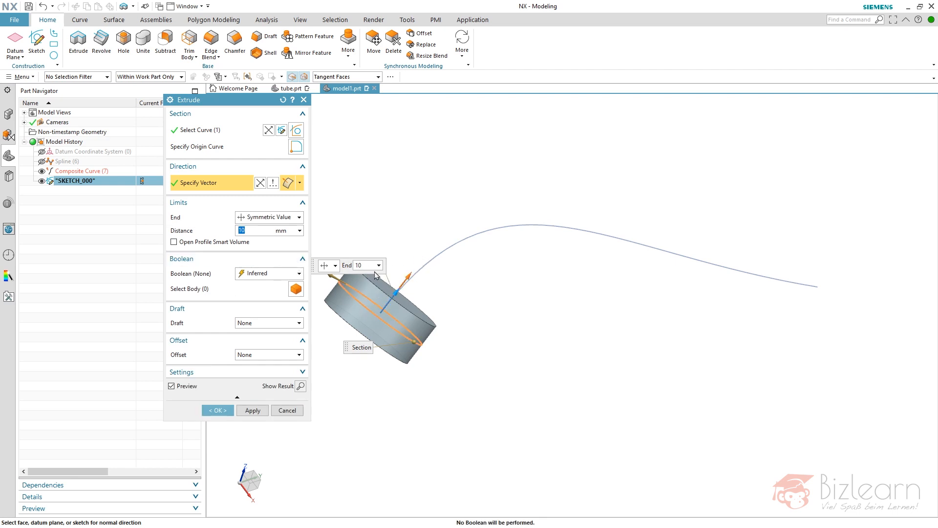
{"action": "mouse_move", "coordinate": [401, 292]}
{"action": "left_mouse_down"}
{"action": "mouse_move", "coordinate": [402, 283]}
{"action": "mouse_move", "coordinate": [394, 296]}
{"action": "left_mouse_up"}
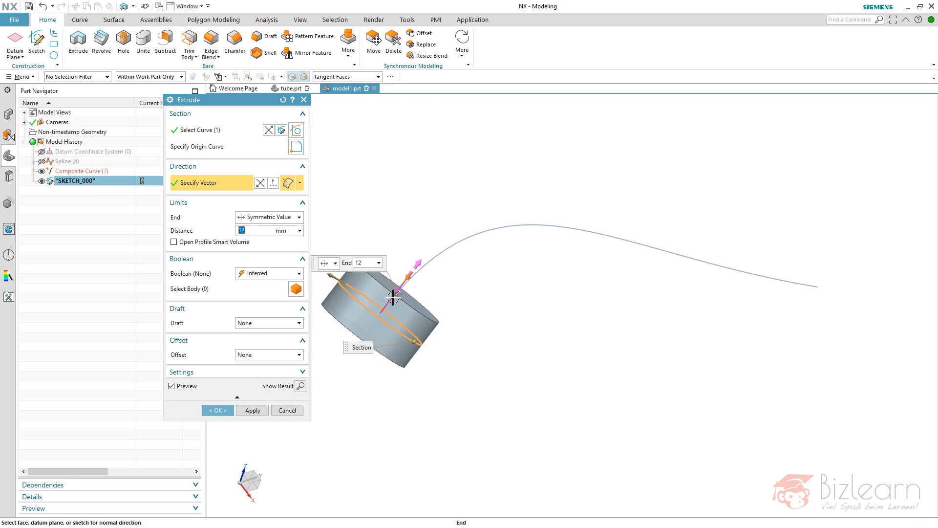
- Add a From Section - Symmetric Angle draft of 45° and create the extrude
{"action": "left_click", "coordinate": [254, 324]}
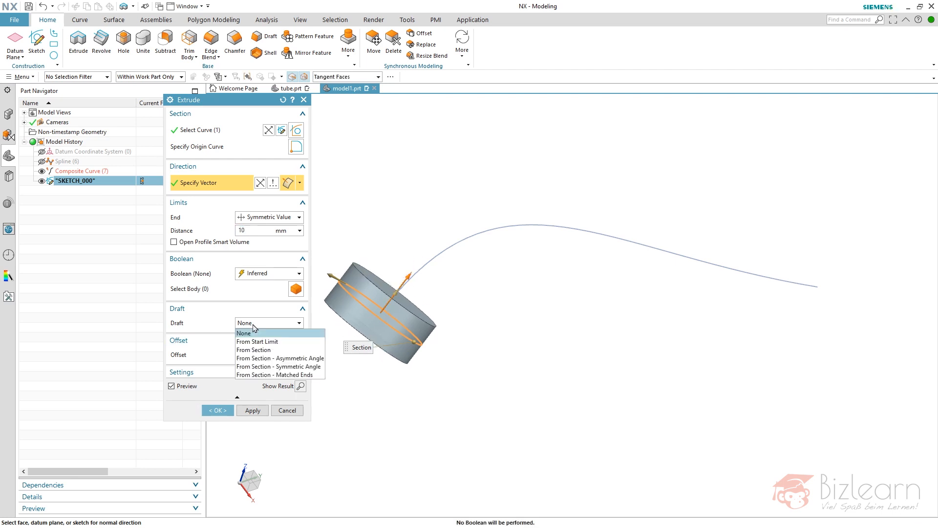
{"action": "left_click", "coordinate": [268, 367]}
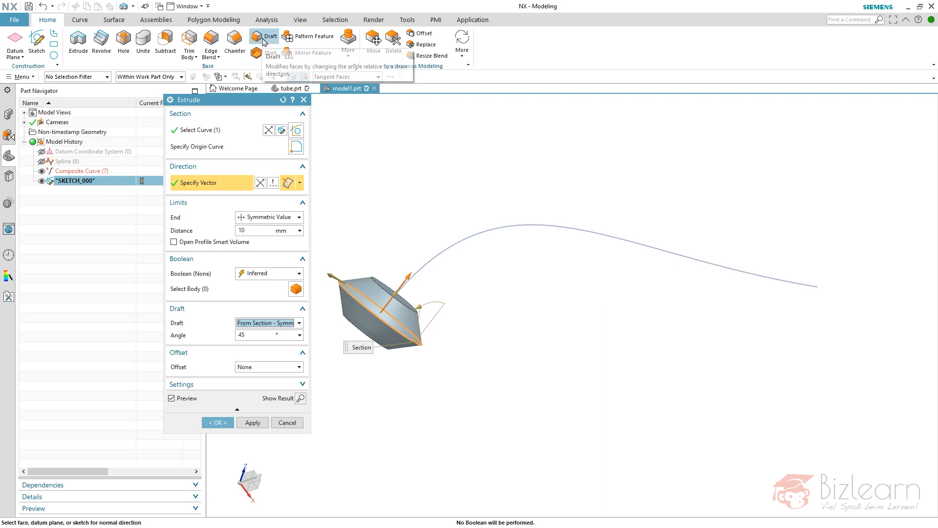
{"action": "scroll", "coordinate": [325, 343], "scroll_direction": "up", "scroll_amount": 3}
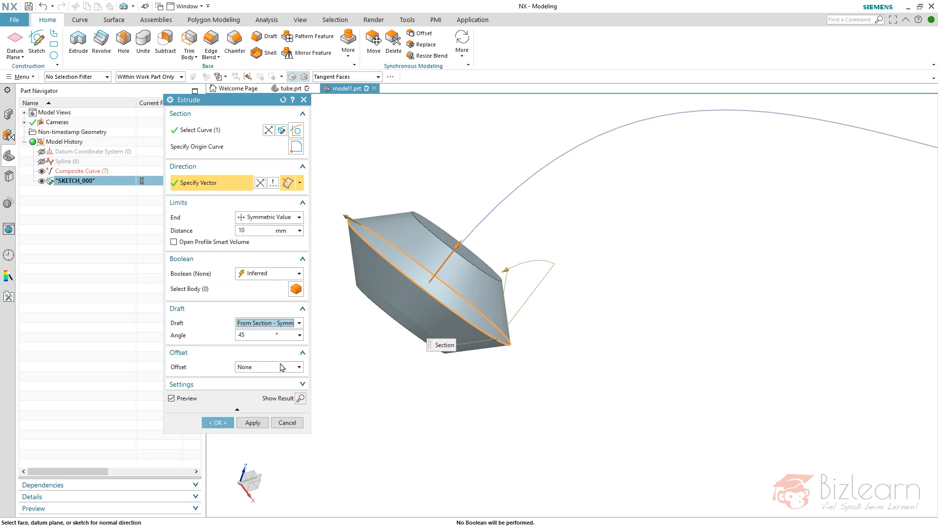
{"action": "middle_click", "coordinate": [395, 373]}
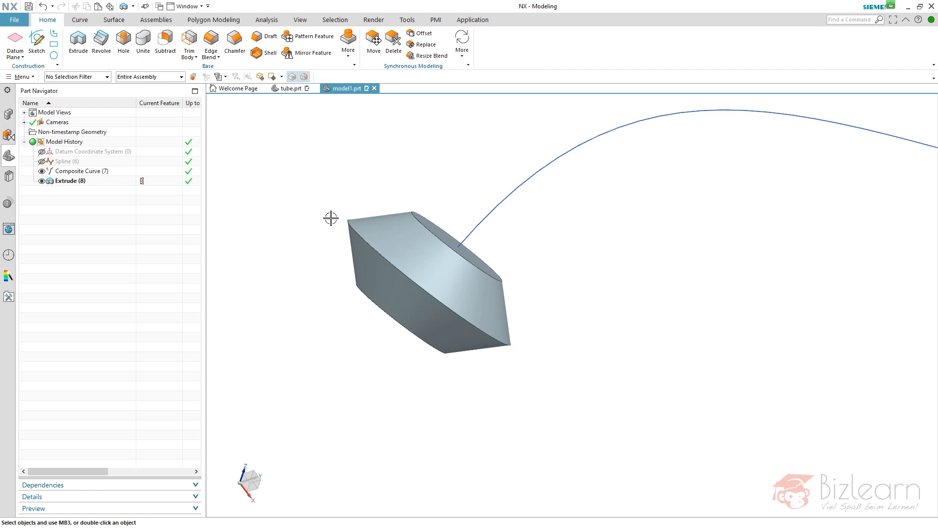
- Blend all edges of the drafted body with a 1 mm radius using the Body Edges rule
{"action": "middle_click_drag", "start_coordinate": [343, 205], "coordinate": [314, 169]}
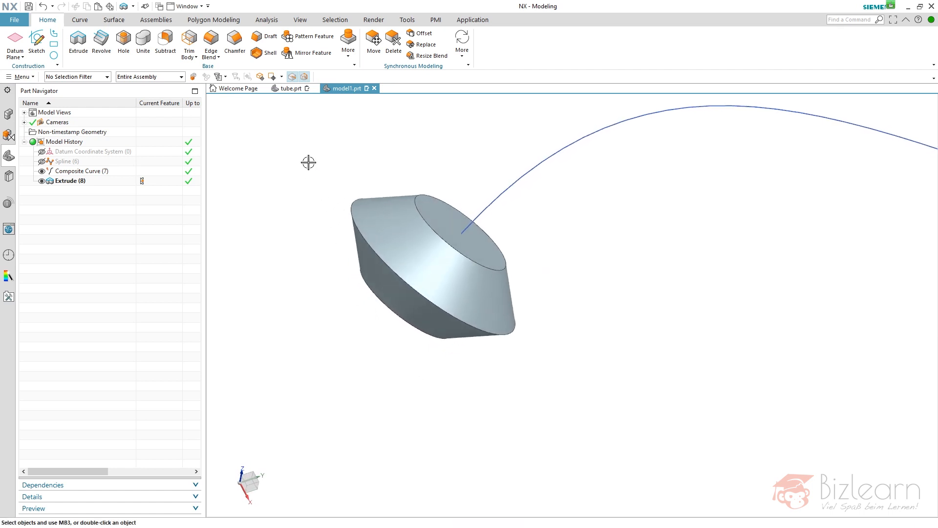
{"action": "left_click", "coordinate": [211, 40]}
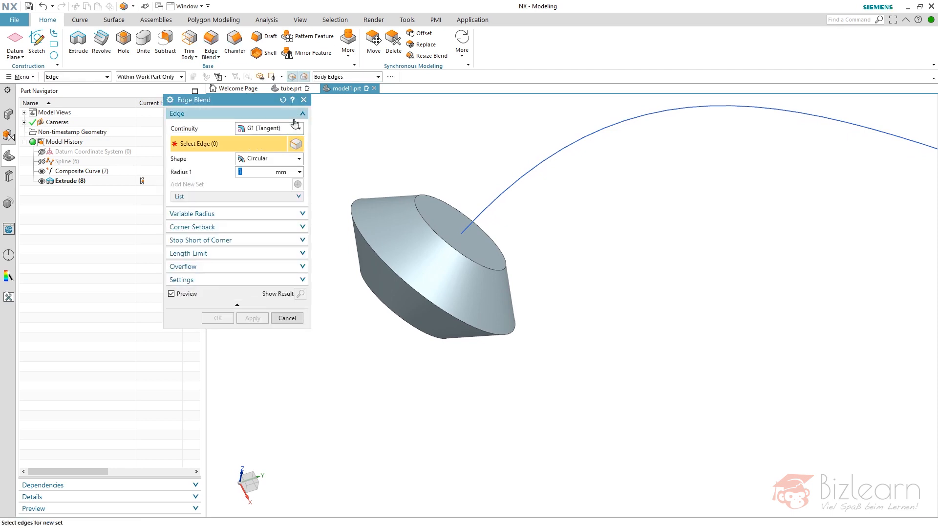
{"action": "left_click", "coordinate": [338, 79]}
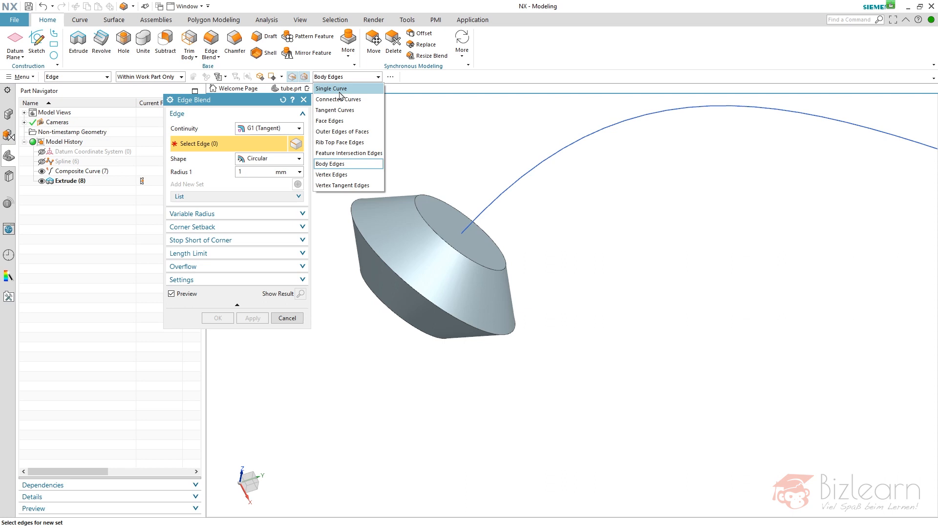
{"action": "left_click", "coordinate": [345, 165]}
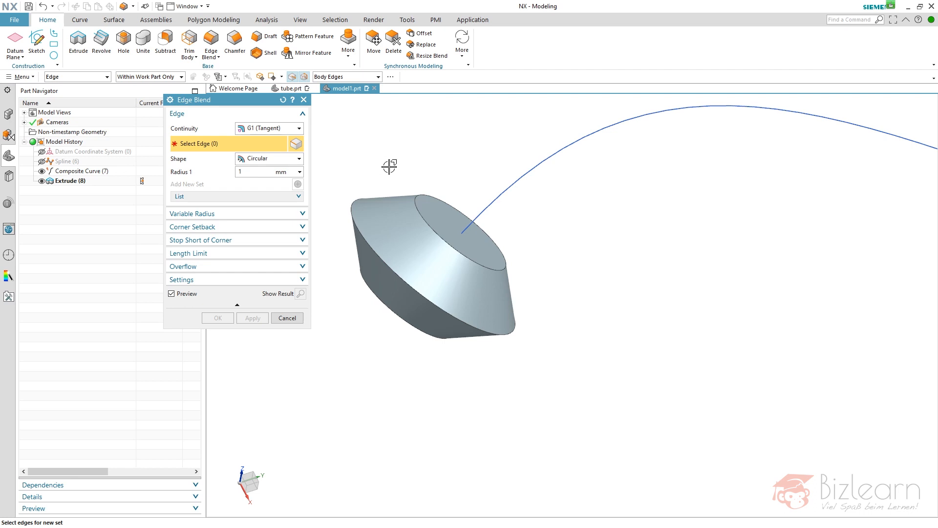
{"action": "left_click", "coordinate": [416, 191]}
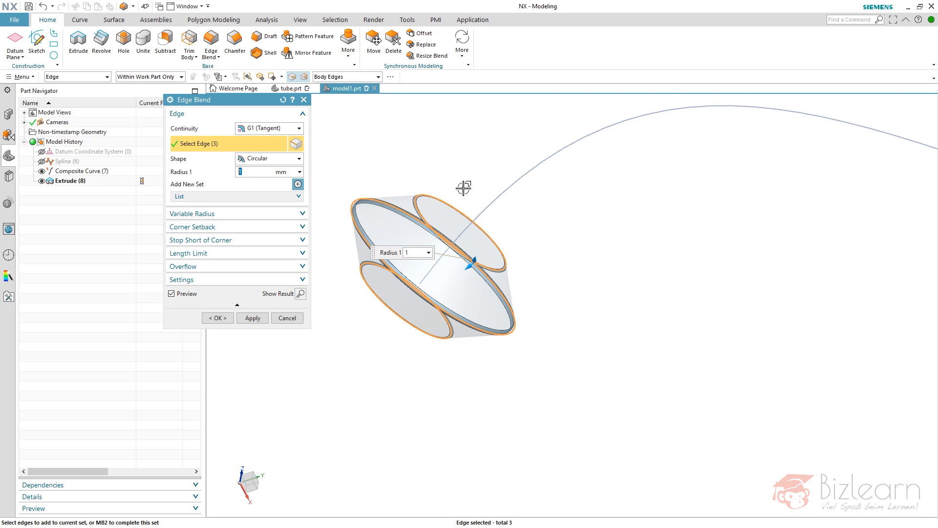
{"action": "middle_click", "coordinate": [353, 343]}
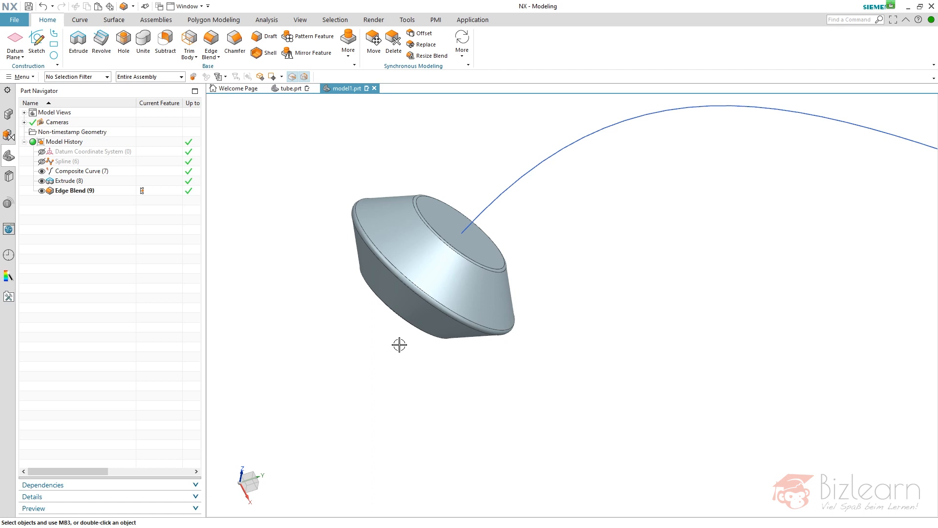
- Start Pattern Geometry and select the blended solid body as the object to pattern
{"action": "scroll", "coordinate": [405, 342], "scroll_direction": "down", "scroll_amount": 3}
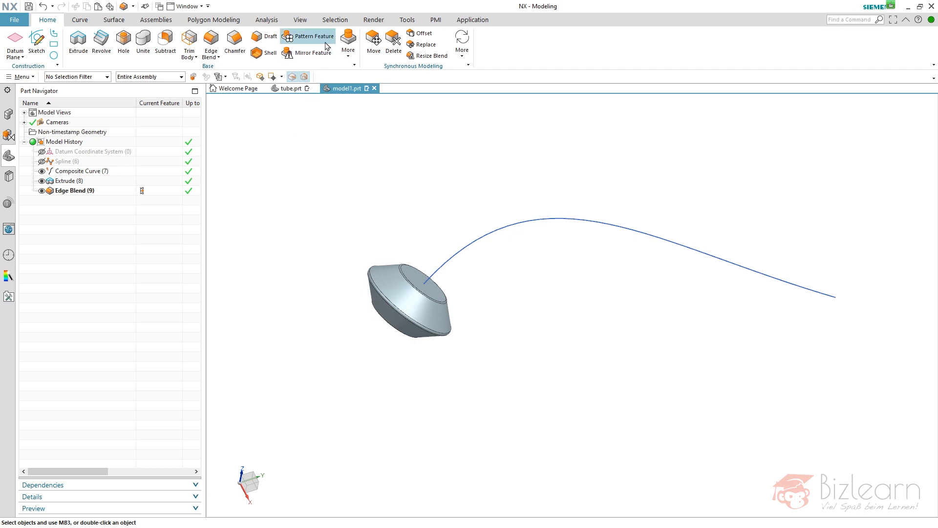
{"action": "left_click", "coordinate": [352, 49]}
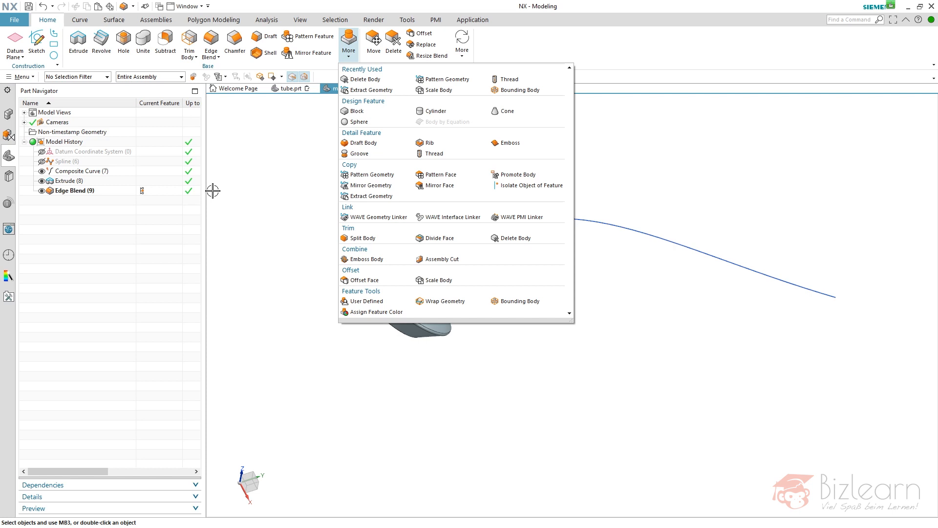
{"action": "left_click", "coordinate": [308, 44]}
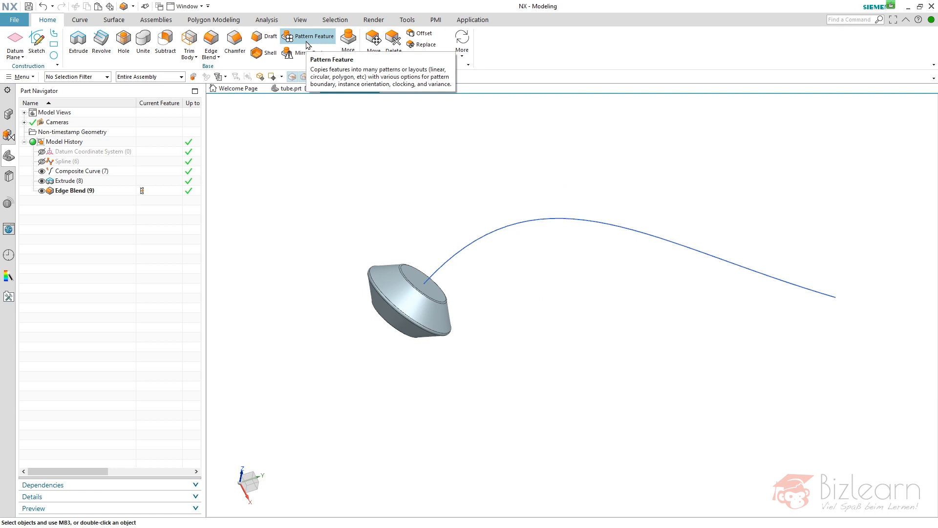
{"action": "left_click", "coordinate": [348, 43]}
{"action": "left_click", "coordinate": [348, 43]}
{"action": "left_click", "coordinate": [346, 44]}
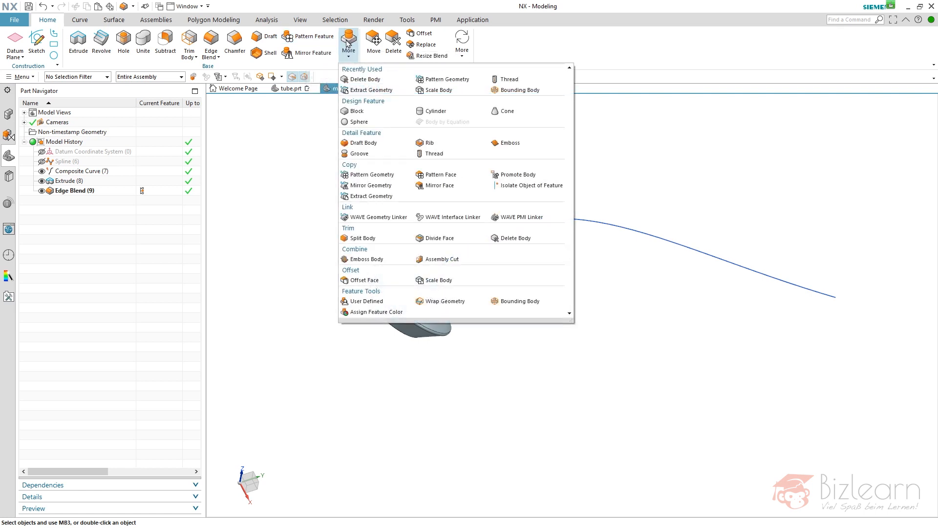
{"action": "left_click", "coordinate": [369, 174]}
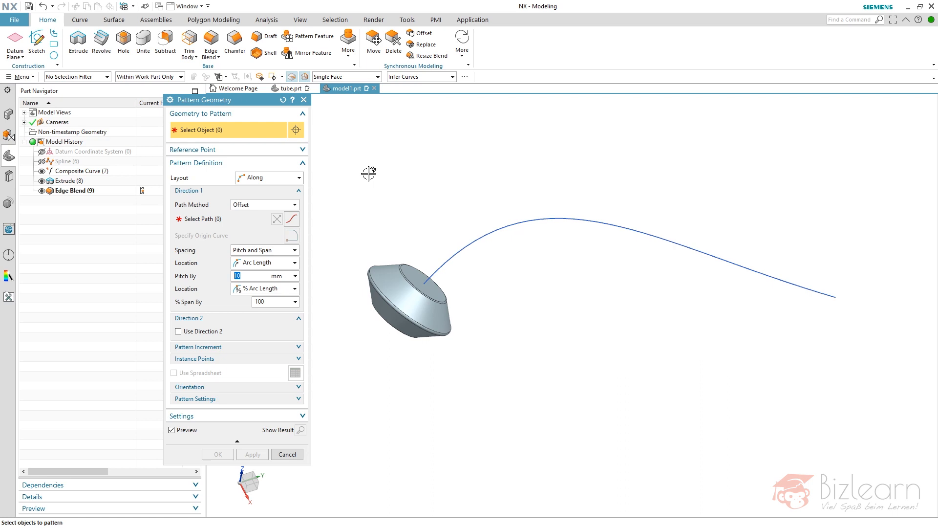
{"action": "left_click", "coordinate": [278, 180]}
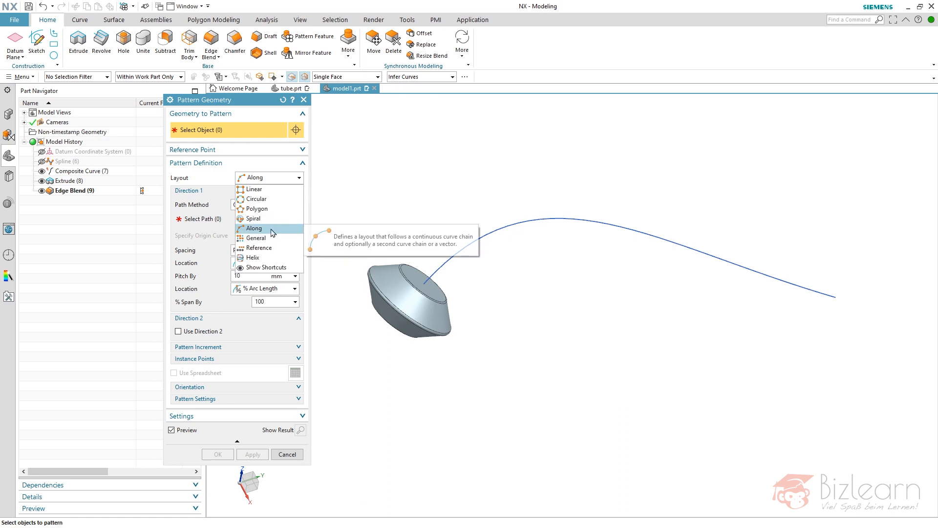
{"action": "left_click", "coordinate": [271, 137]}
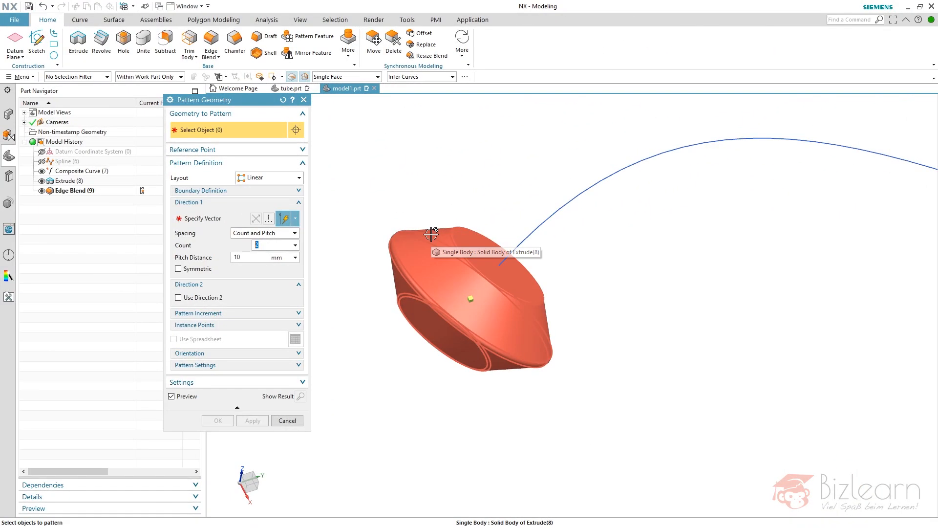
{"action": "left_click", "coordinate": [431, 236]}
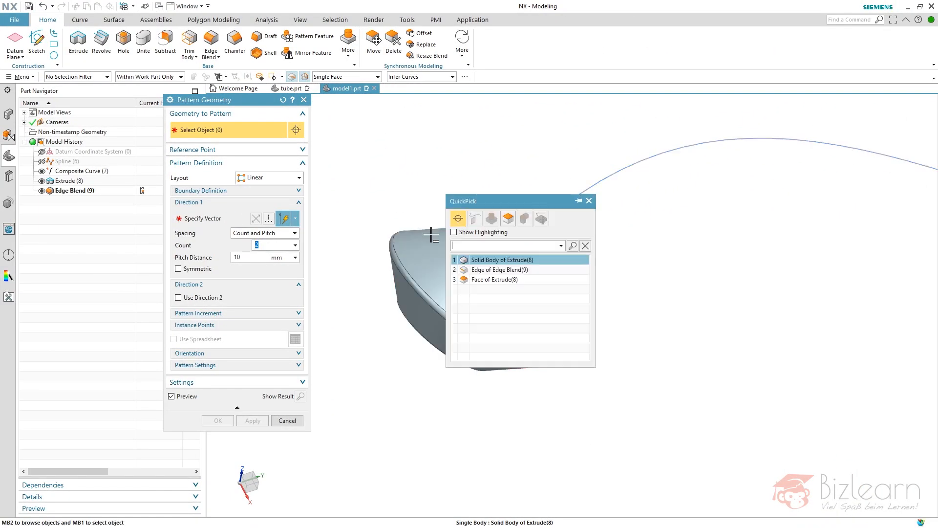
{"action": "left_click", "coordinate": [487, 258]}
{"action": "scroll", "coordinate": [360, 279], "scroll_direction": "down", "scroll_amount": 3}
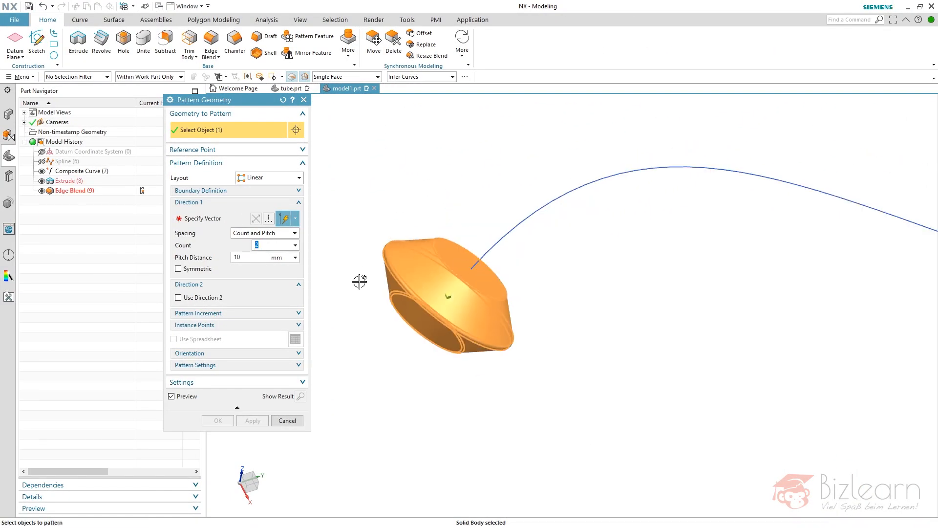
- Set the pattern layout to Along with Pitch and Span spacing, and define the pitch by Arc Length at 10
{"action": "left_click", "coordinate": [268, 178]}
{"action": "left_click", "coordinate": [257, 230]}
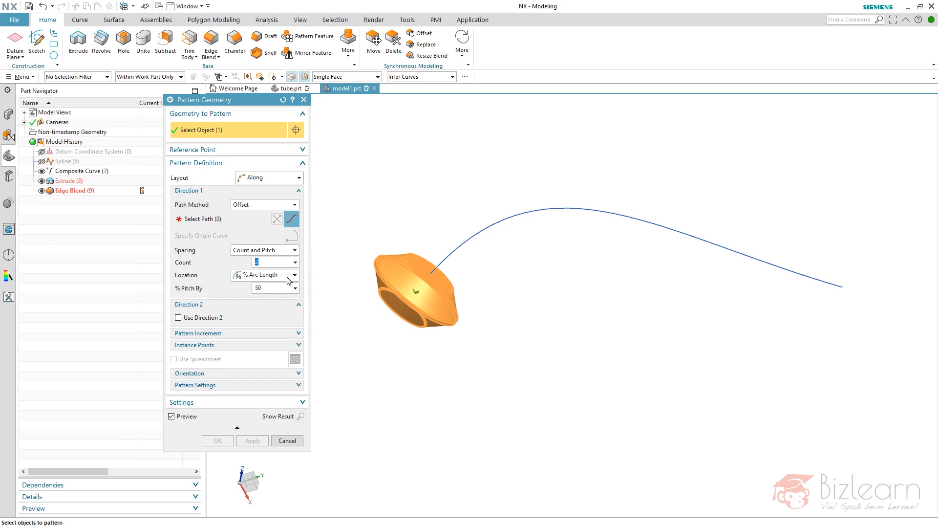
{"action": "left_click", "coordinate": [268, 250]}
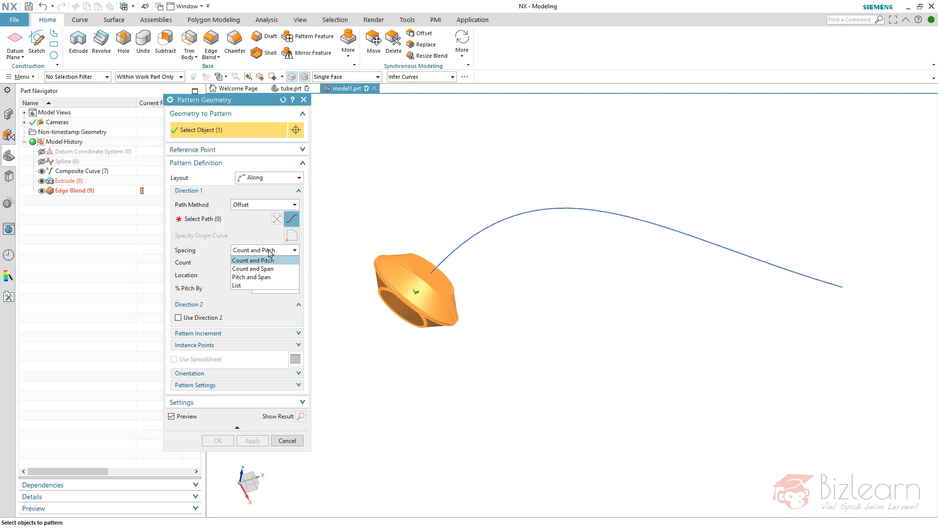
{"action": "left_click", "coordinate": [265, 277]}
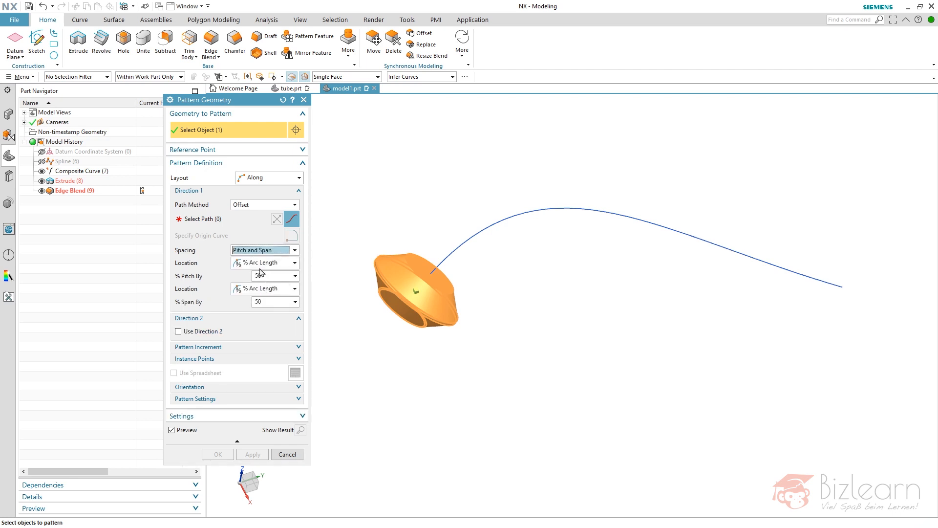
{"action": "left_click", "coordinate": [262, 267]}
{"action": "left_click", "coordinate": [263, 275]}
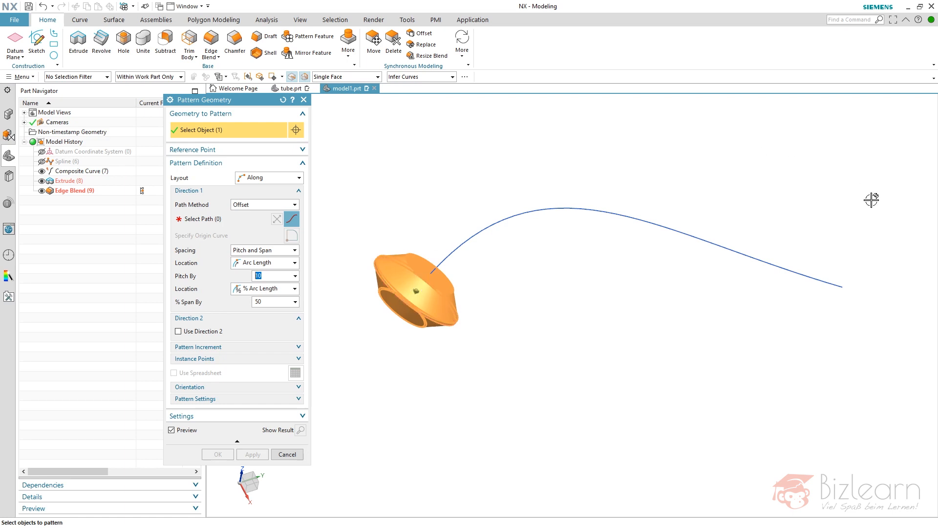
- Set the pattern span to 100 % arc length, choose the composite curve as the path, and create the pattern
{"action": "left_click", "coordinate": [260, 302]}
{"action": "type", "text": "100"}
{"action": "key", "text": "Return"}
{"action": "left_click", "coordinate": [182, 220]}
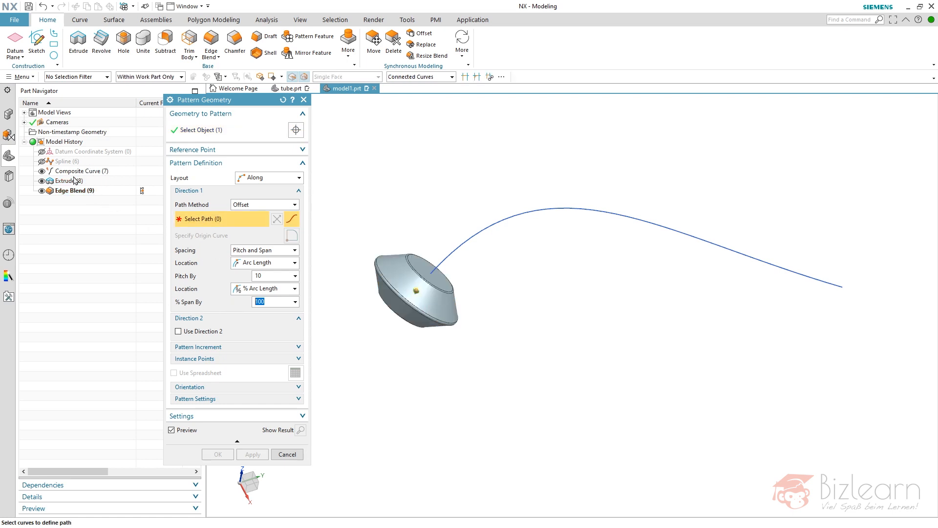
{"action": "left_click", "coordinate": [93, 172]}
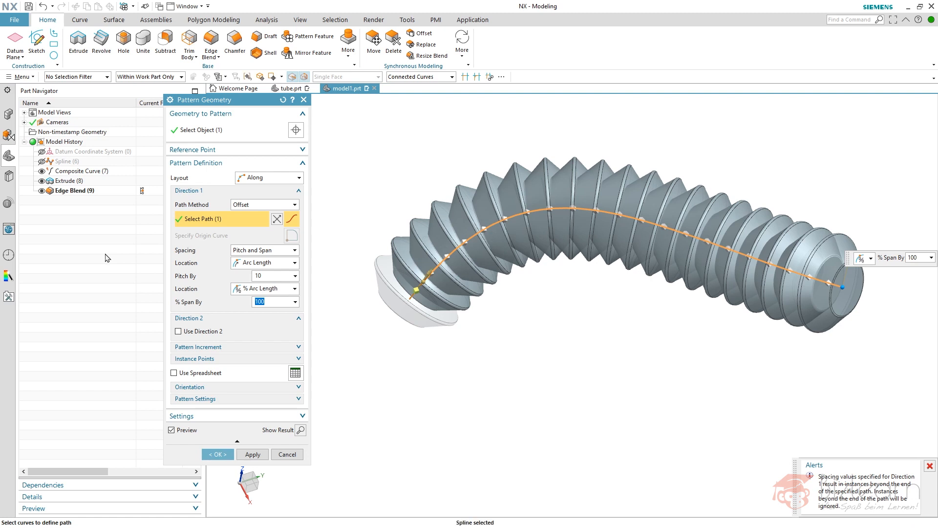
{"action": "middle_click_drag", "start_coordinate": [484, 308], "coordinate": [497, 306]}
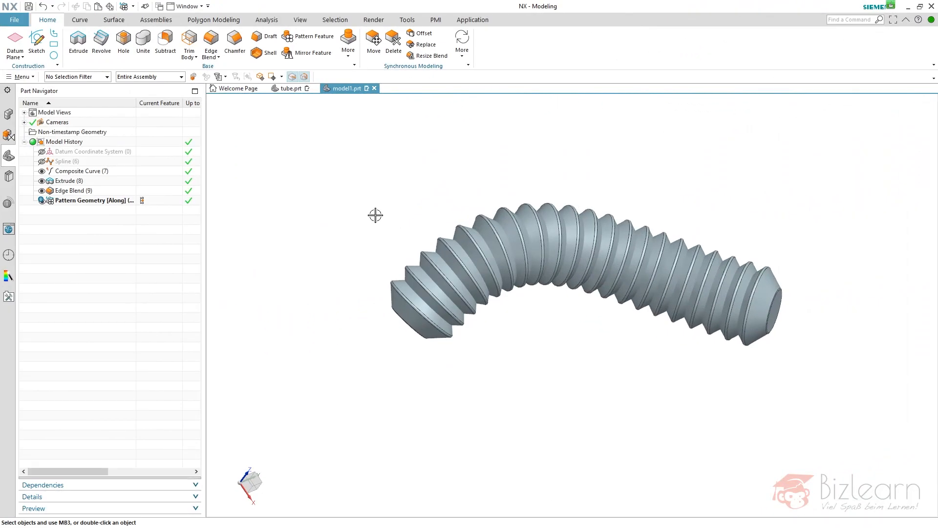
- Start a Unite and choose the original extruded segment, Extrude (8), as the target body
{"action": "left_click", "coordinate": [143, 47]}
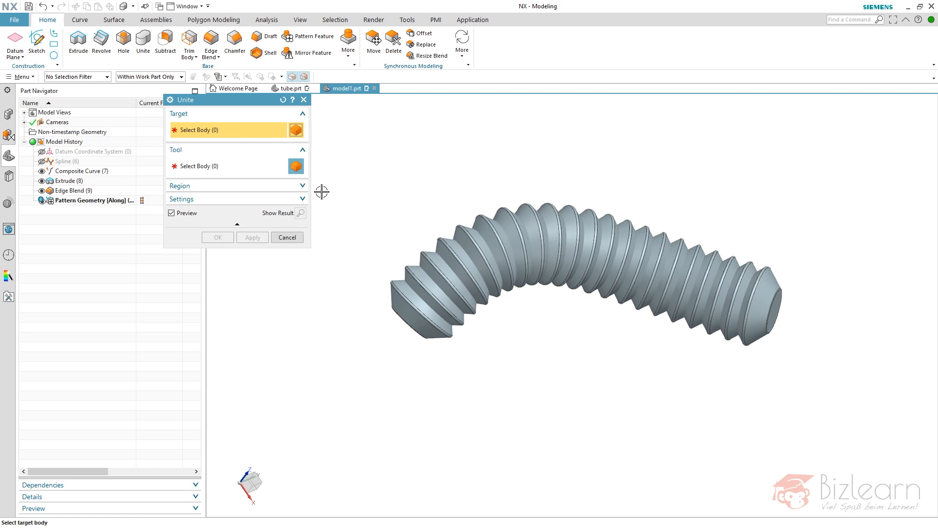
{"action": "left_click", "coordinate": [428, 263]}
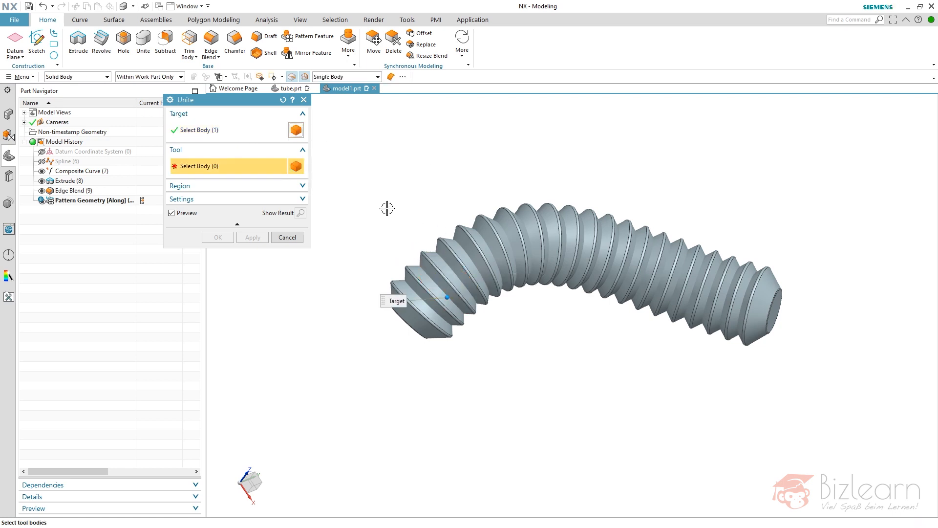
{"action": "left_click", "coordinate": [239, 132]}
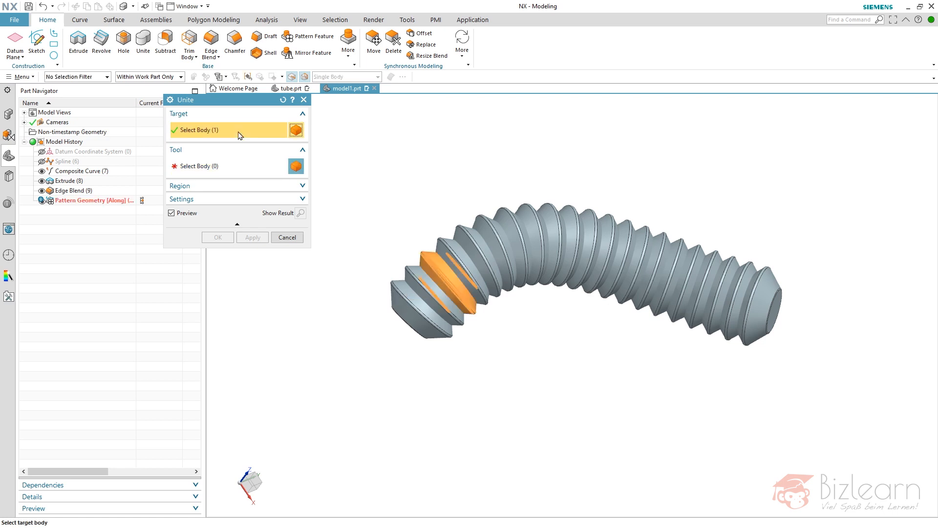
{"action": "key", "text": "Escape"}
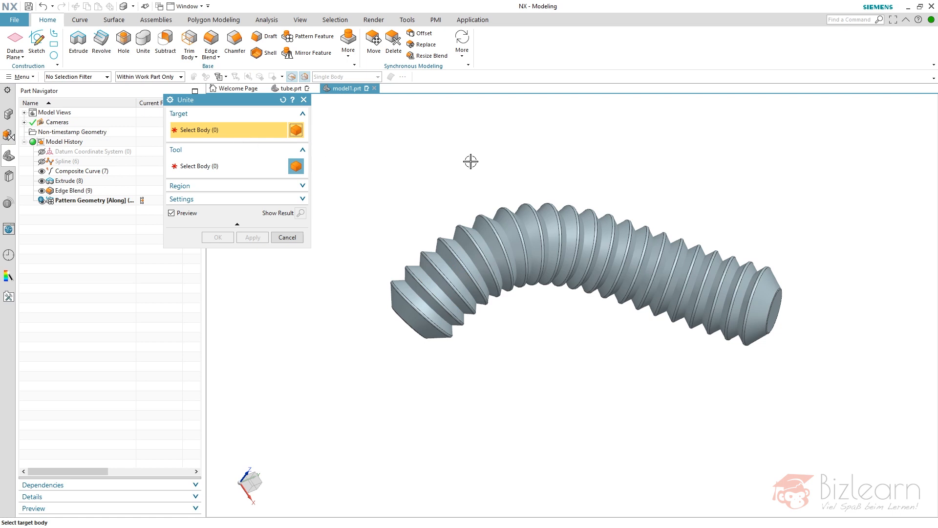
{"action": "left_click", "coordinate": [498, 204]}
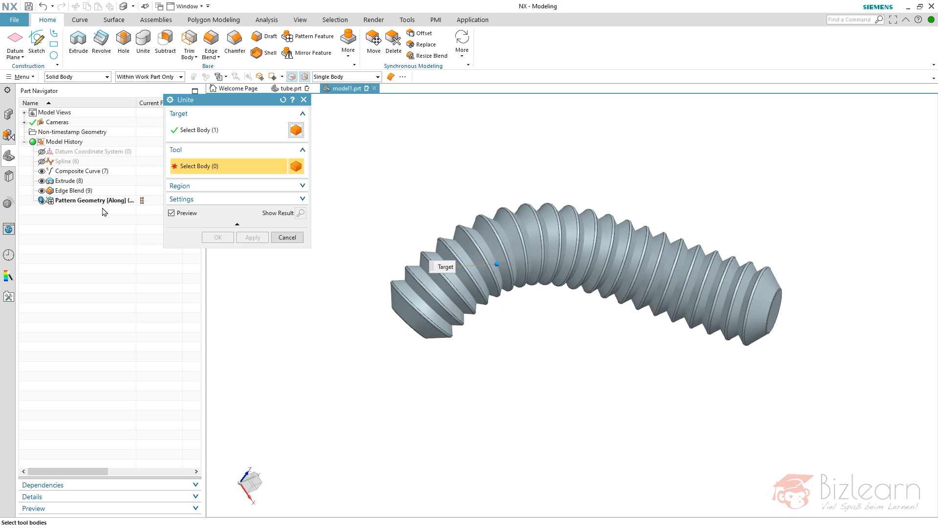
{"action": "left_click", "coordinate": [271, 135]}
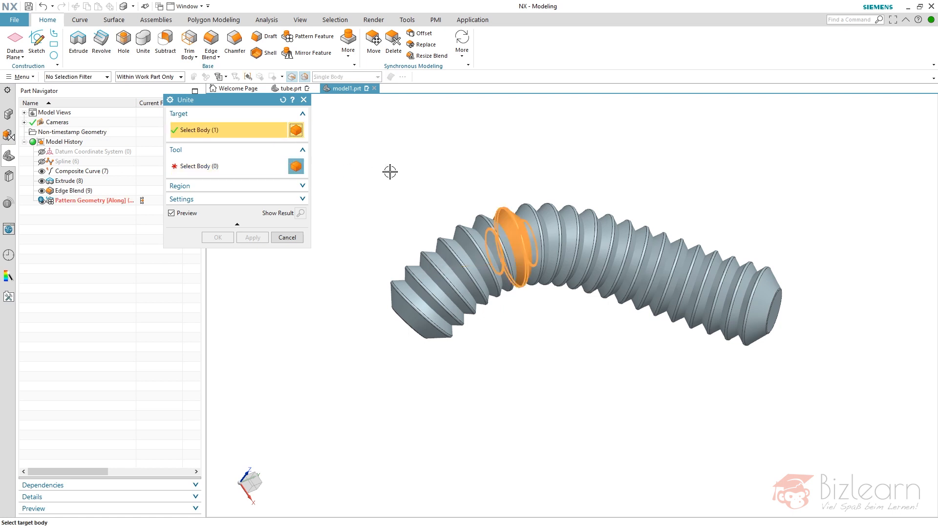
{"action": "key", "text": "Escape"}
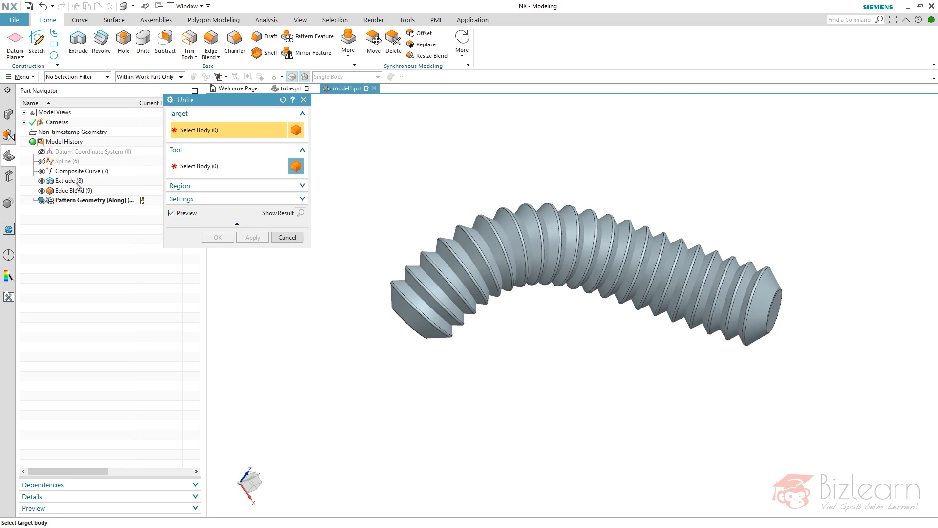
{"action": "left_click", "coordinate": [75, 183]}
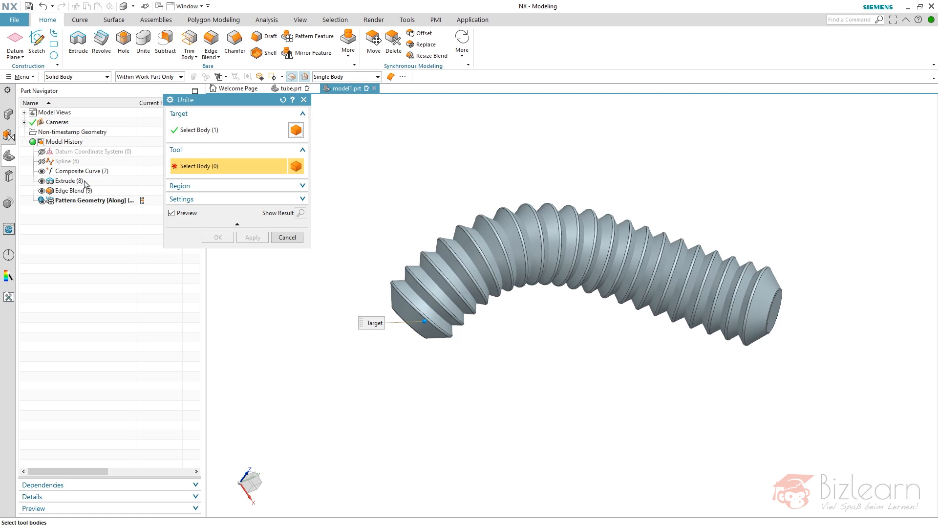
{"action": "left_click", "coordinate": [197, 132]}
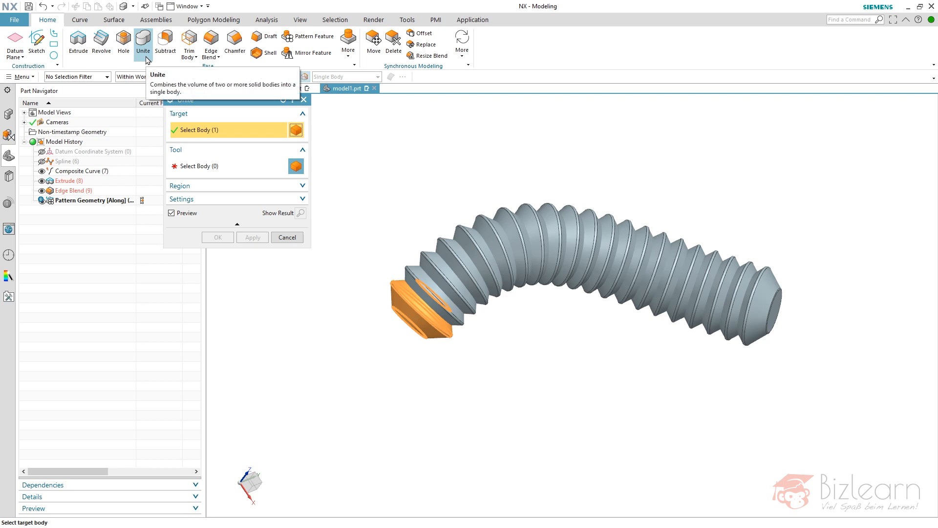
{"action": "left_click", "coordinate": [219, 58]}
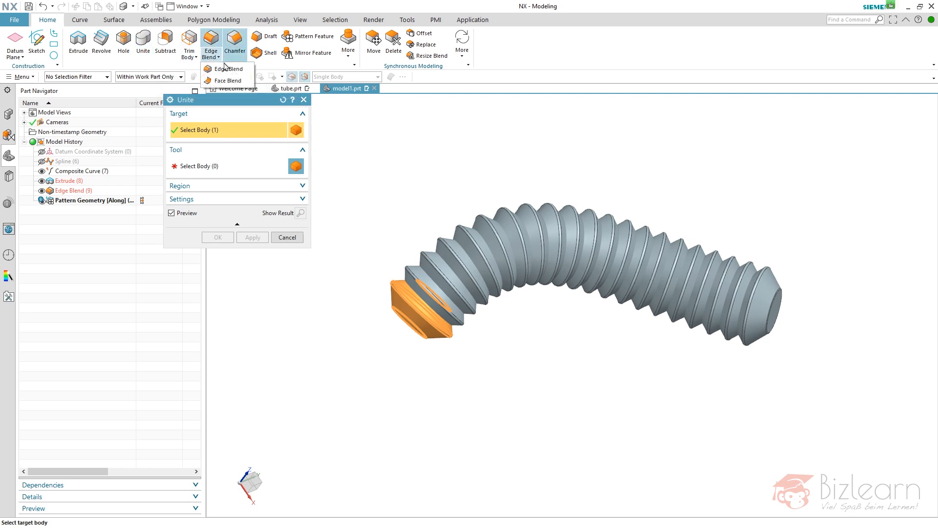
{"action": "left_click", "coordinate": [112, 23]}
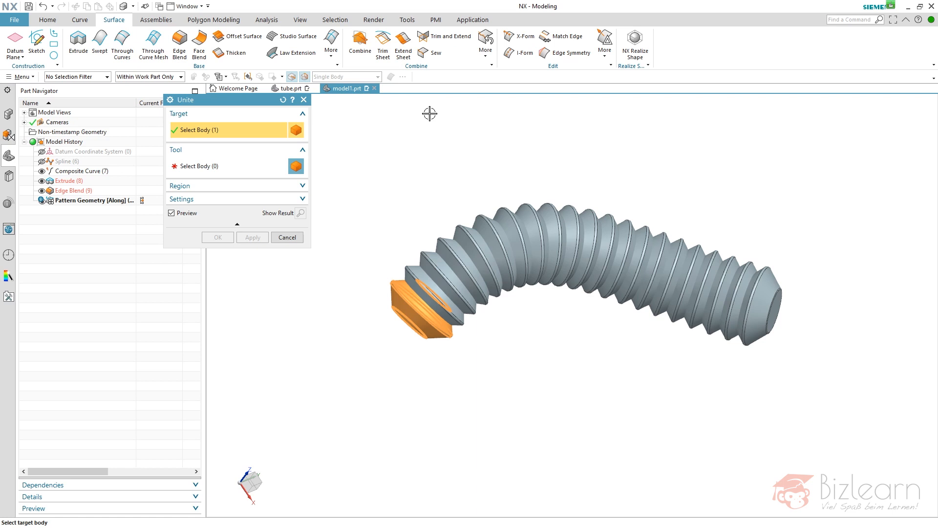
{"action": "left_click", "coordinate": [249, 171]}
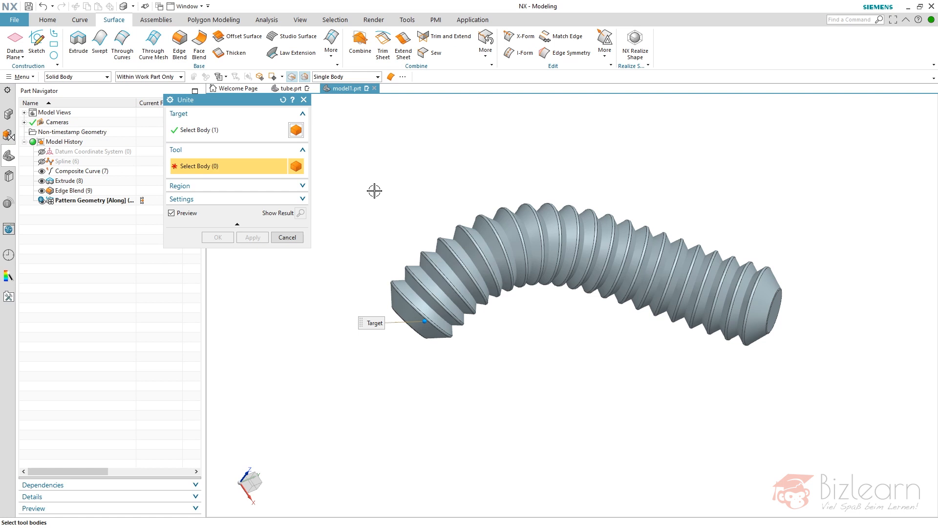
{"action": "left_click_drag", "start_coordinate": [351, 142], "coordinate": [867, 404]}
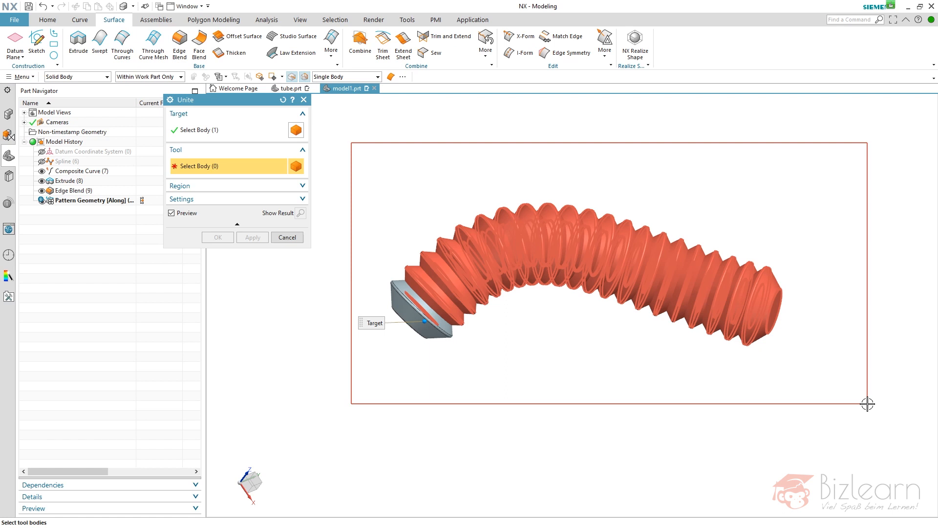
{"action": "left_click_drag", "start_coordinate": [867, 403], "coordinate": [637, 178]}
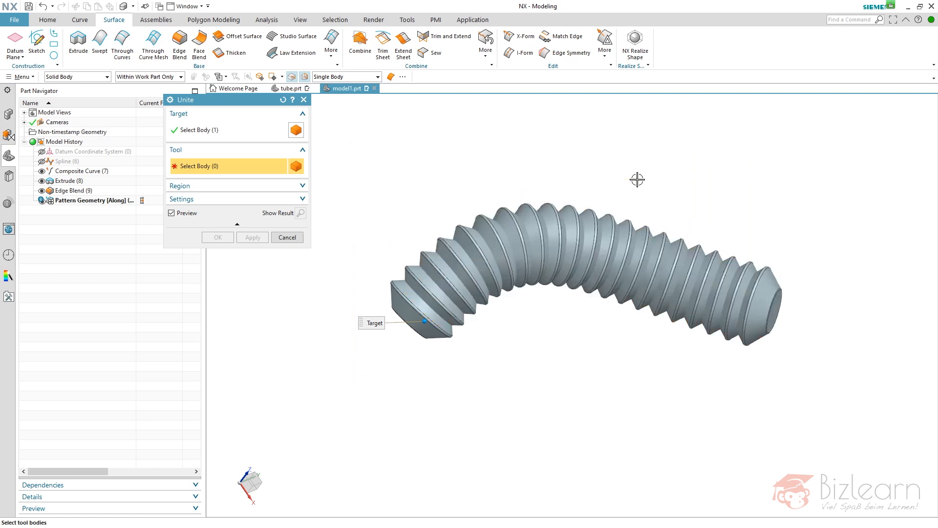
- Use all bodies of the Pattern Geometry feature as the tool bodies and complete the Unite
{"action": "left_click", "coordinate": [335, 79]}
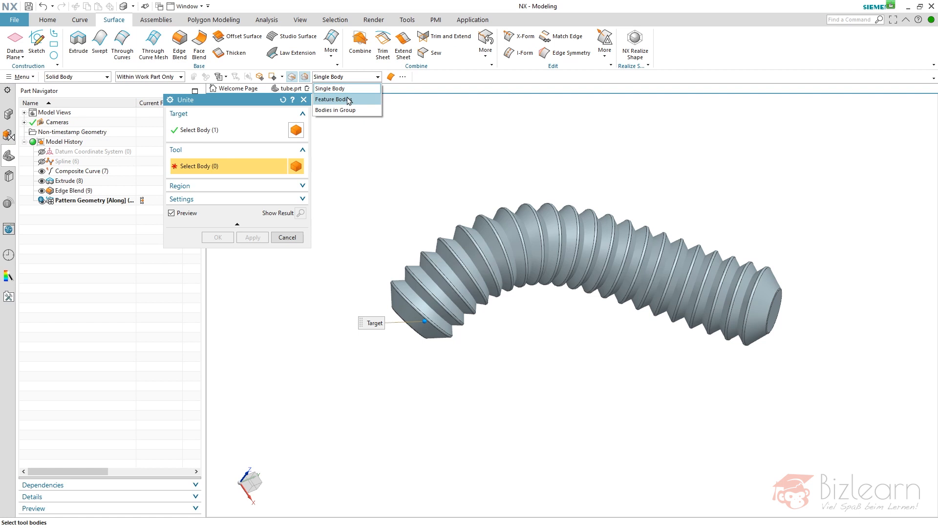
{"action": "left_click", "coordinate": [195, 233]}
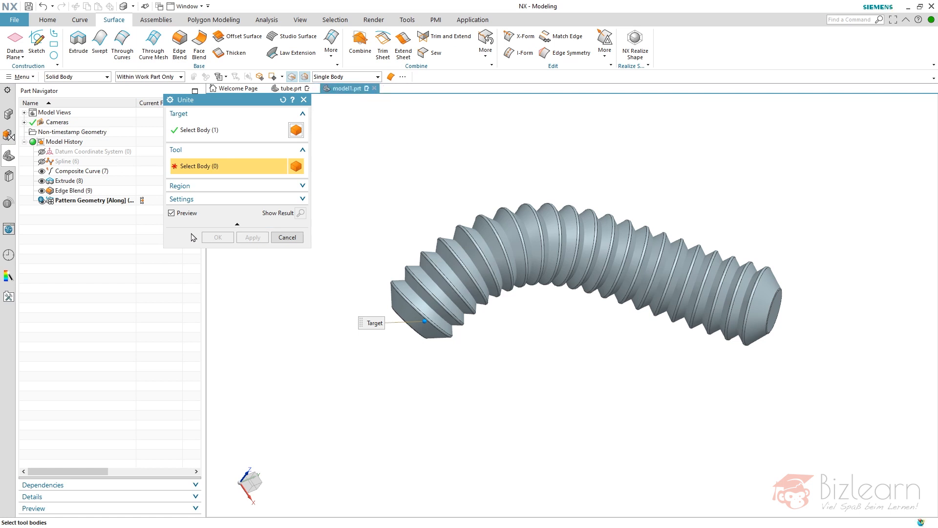
{"action": "left_click", "coordinate": [83, 201]}
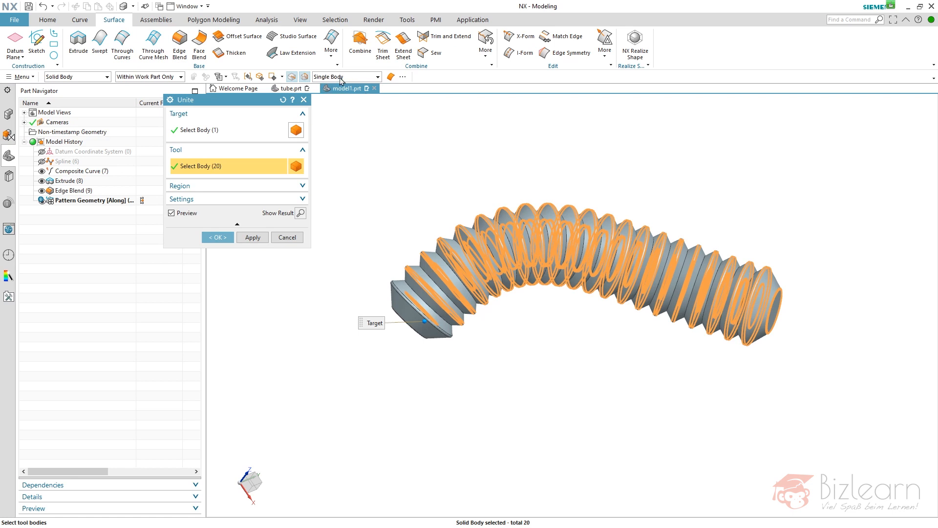
{"action": "right_click", "coordinate": [462, 234]}
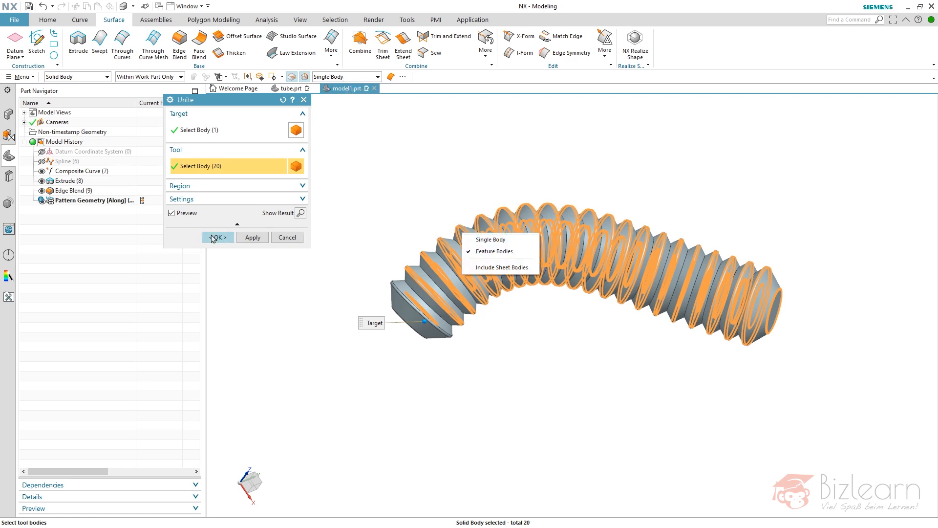
{"action": "left_click", "coordinate": [191, 234]}
{"action": "middle_click", "coordinate": [441, 200]}
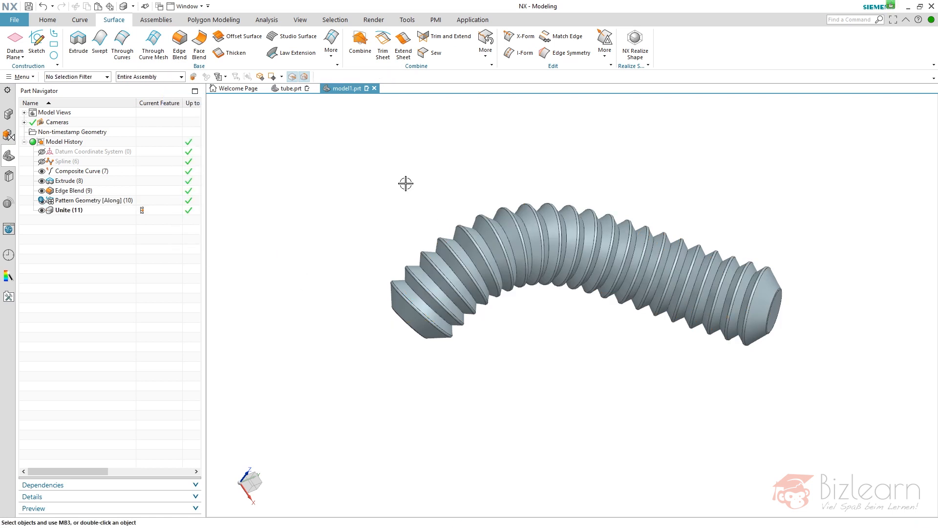
- Blend the intersection edges of the Unite feature with a 1 mm radius using the Feature Intersection Edges rule
{"action": "scroll", "coordinate": [452, 337], "scroll_direction": "up", "scroll_amount": 5}
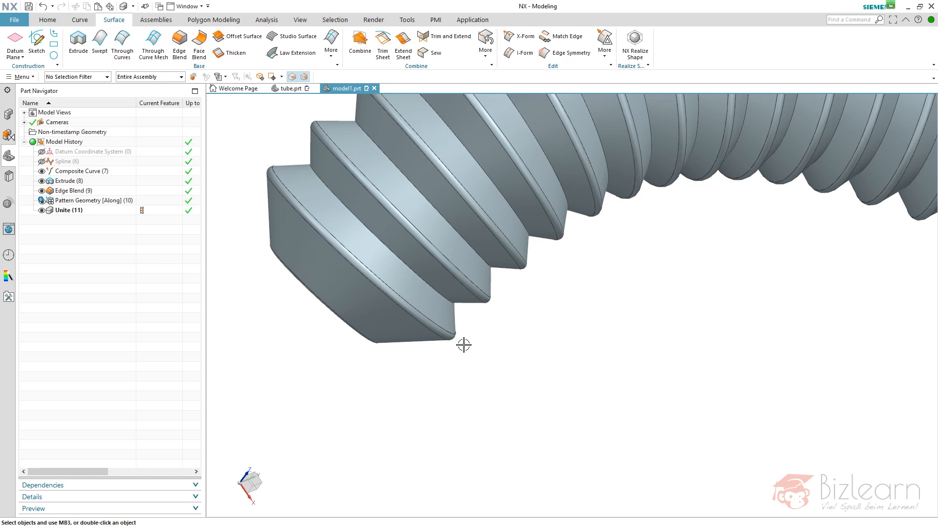
{"action": "scroll", "coordinate": [442, 344], "scroll_direction": "down", "scroll_amount": 5}
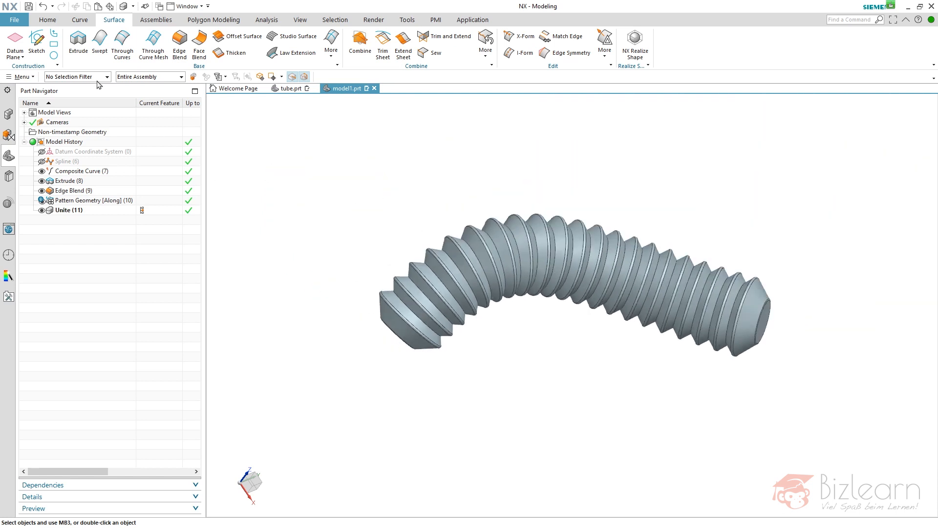
{"action": "left_click", "coordinate": [48, 20]}
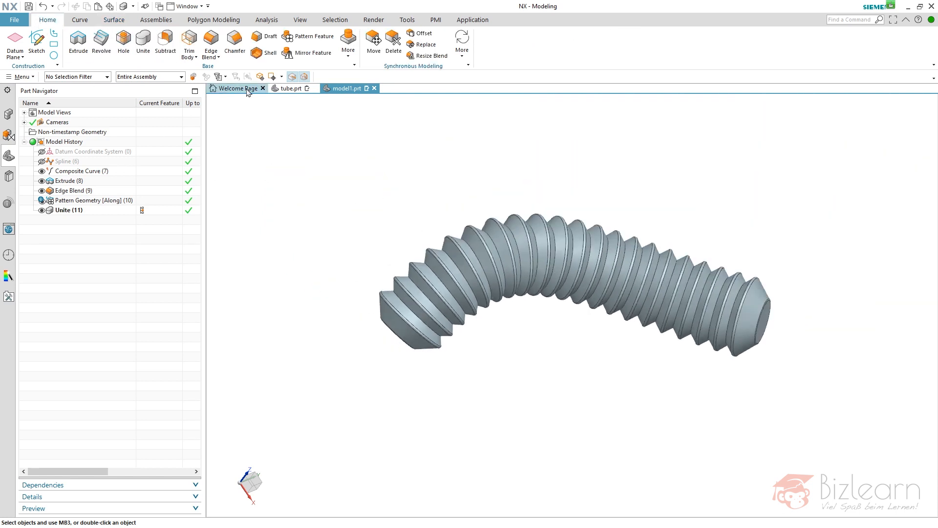
{"action": "left_click", "coordinate": [218, 57]}
{"action": "left_click", "coordinate": [230, 65]}
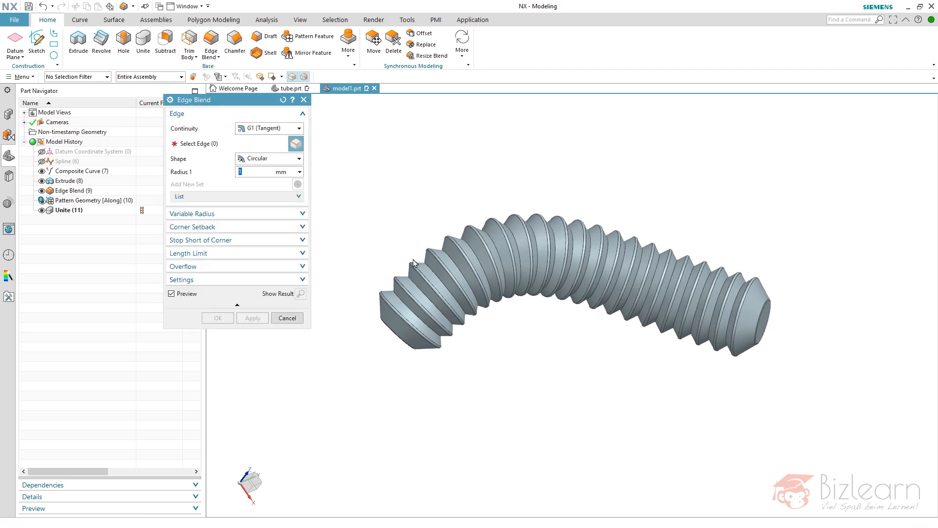
{"action": "left_click", "coordinate": [374, 77]}
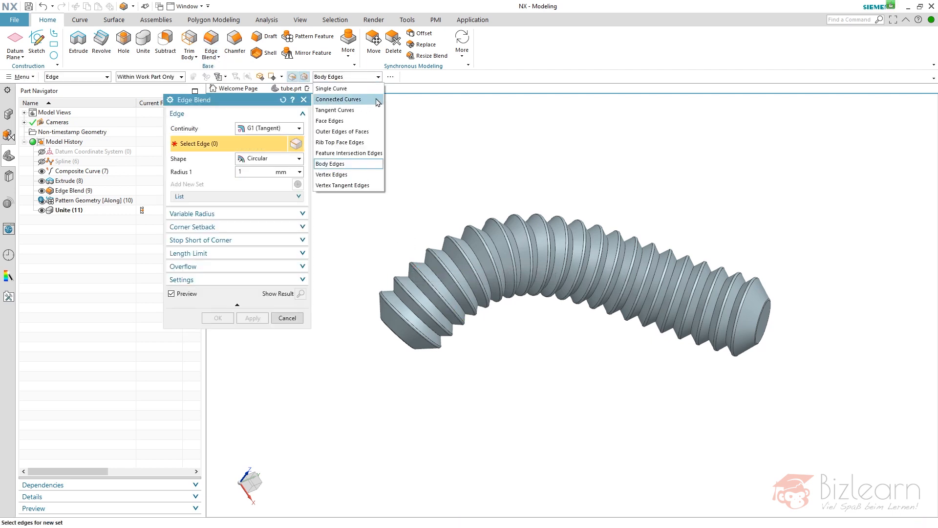
{"action": "left_click", "coordinate": [366, 152]}
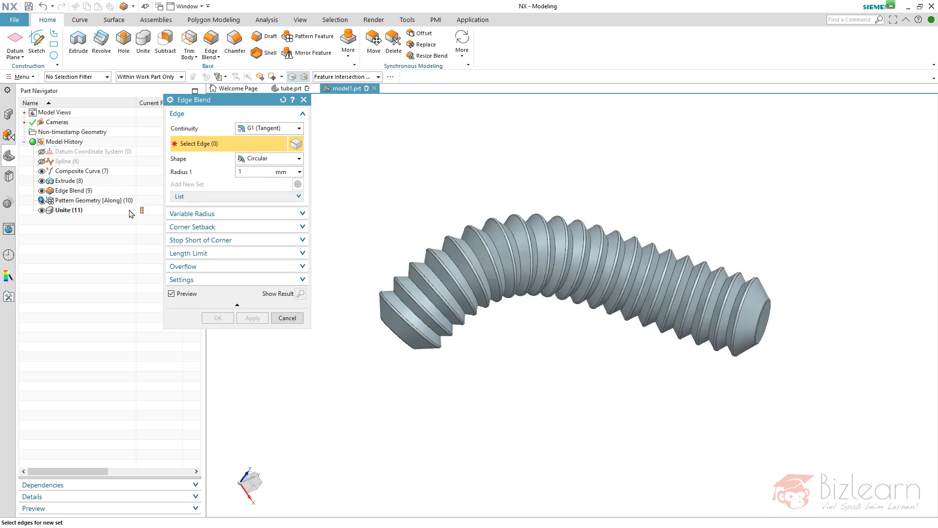
{"action": "left_click", "coordinate": [442, 257]}
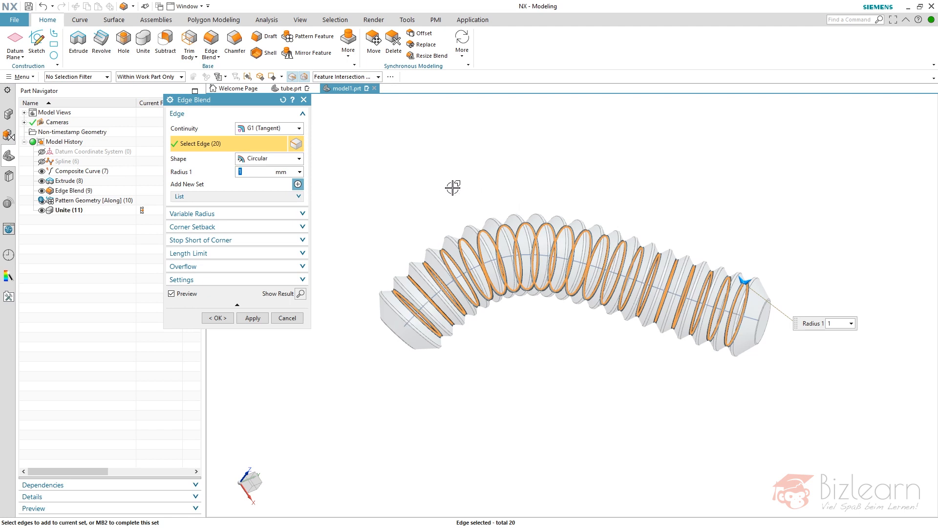
{"action": "middle_click", "coordinate": [445, 162]}
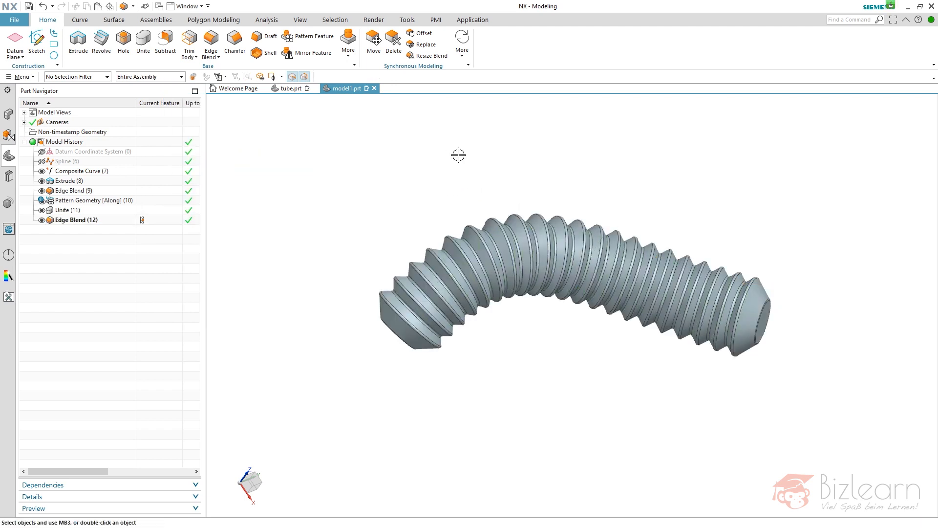
{"action": "middle_click_drag", "start_coordinate": [463, 185], "coordinate": [419, 257]}
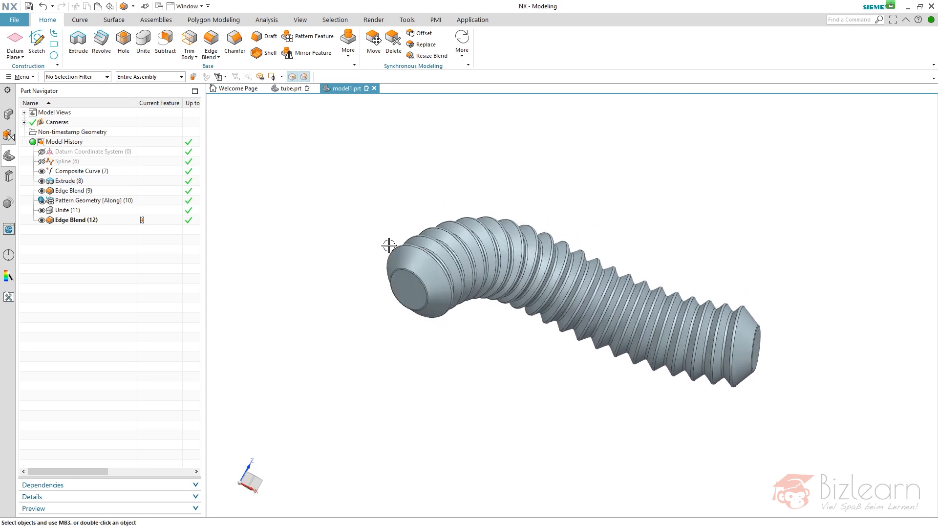
{"action": "scroll", "coordinate": [389, 246], "scroll_direction": "up", "scroll_amount": 3}
{"action": "scroll", "coordinate": [337, 225], "scroll_direction": "down", "scroll_amount": 3}
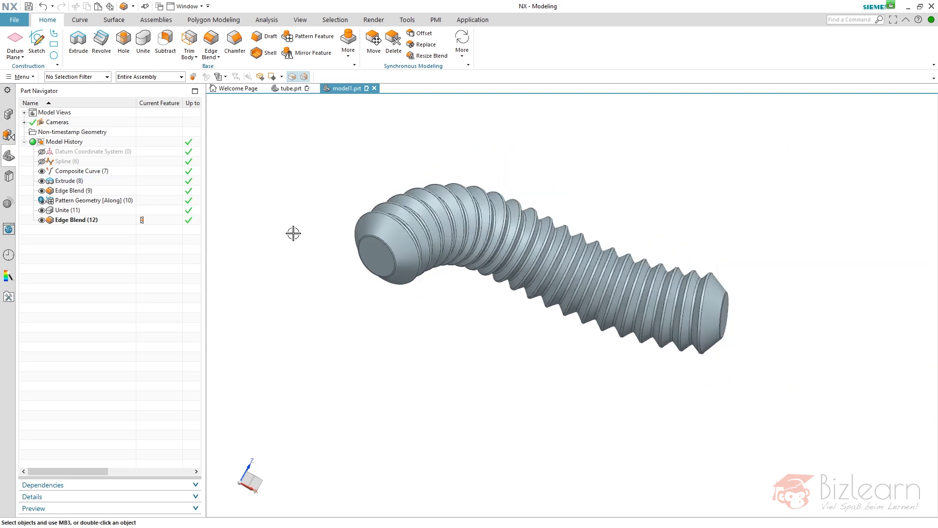
{"action": "middle_click_drag", "start_coordinate": [353, 178], "coordinate": [330, 199]}
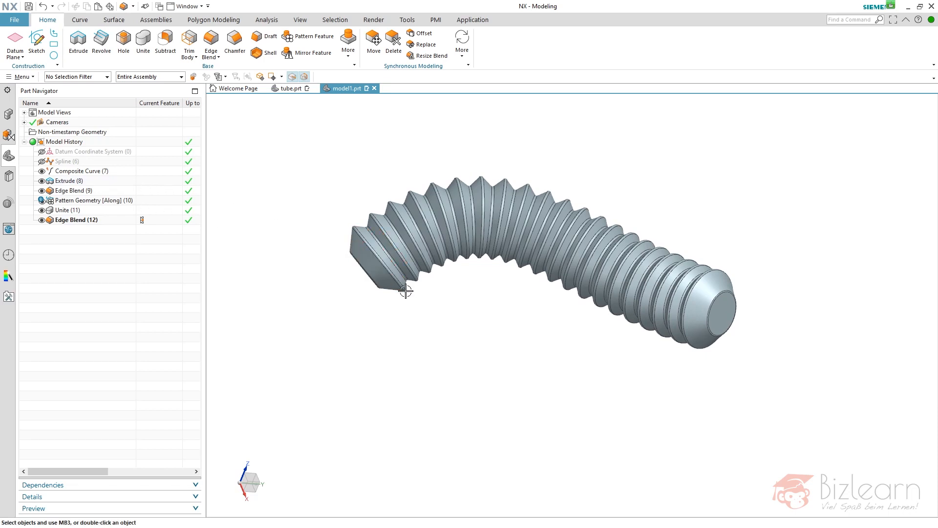
{"action": "left_click", "coordinate": [364, 277]}
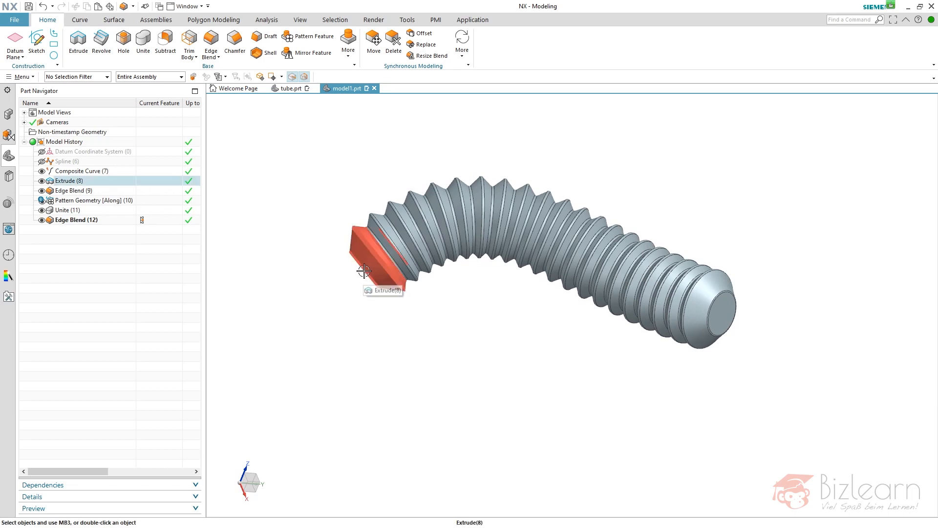
{"action": "key", "text": "Escape"}
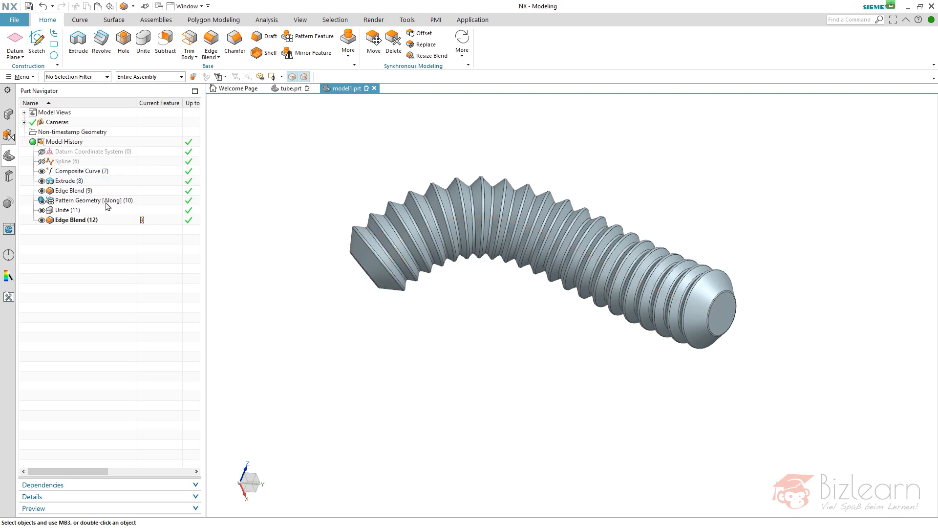
- Create a datum plane on the composite curve, normal to the path at 0 % arc length
{"action": "middle_click_drag", "start_coordinate": [308, 176], "coordinate": [318, 182]}
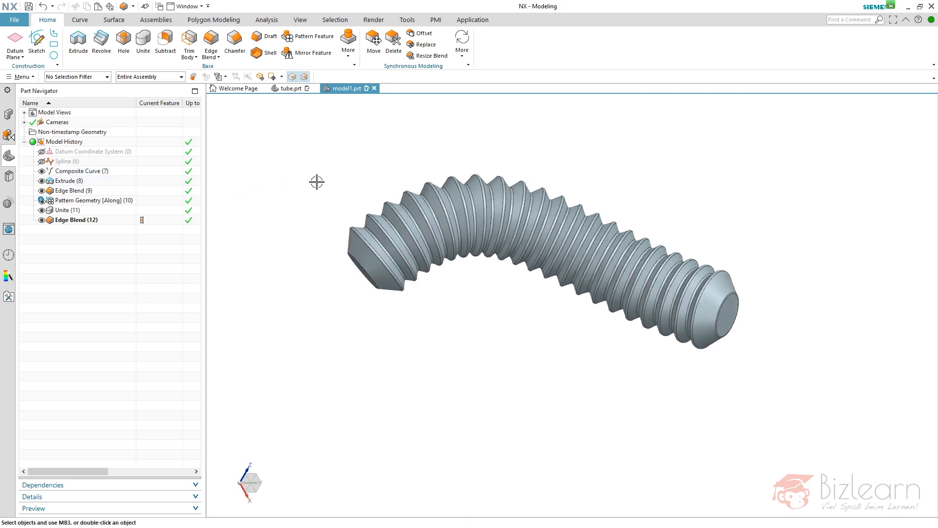
{"action": "left_click", "coordinate": [15, 38]}
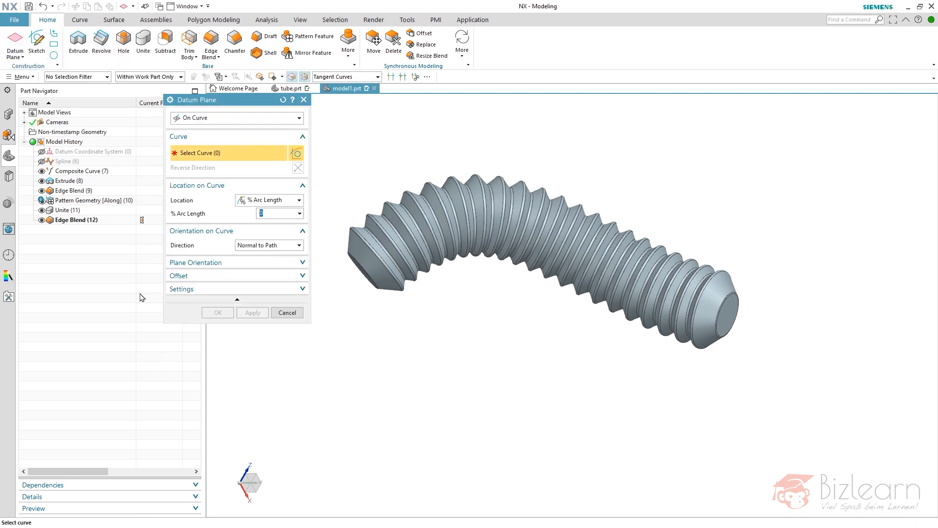
{"action": "left_click", "coordinate": [88, 171]}
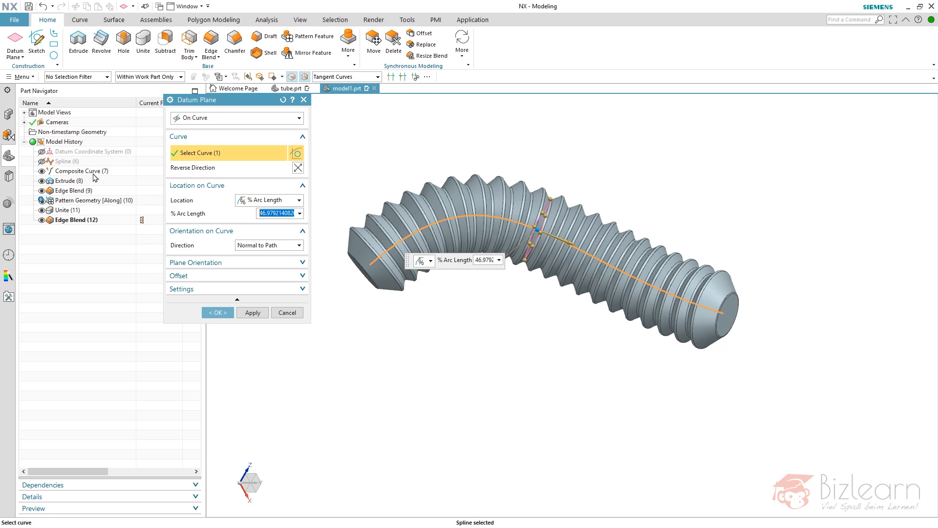
{"action": "mouse_move", "coordinate": [92, 205]}
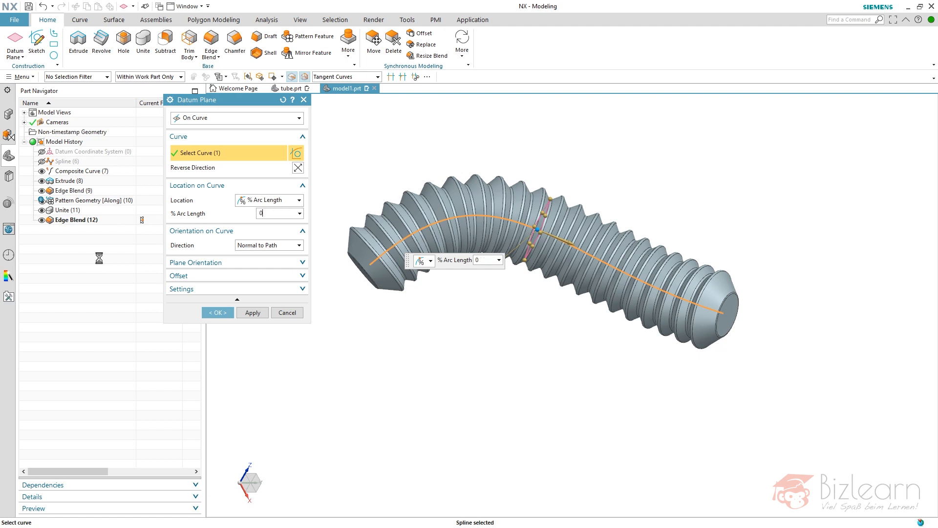
{"action": "type", "text": "0"}
{"action": "key", "text": "Return"}
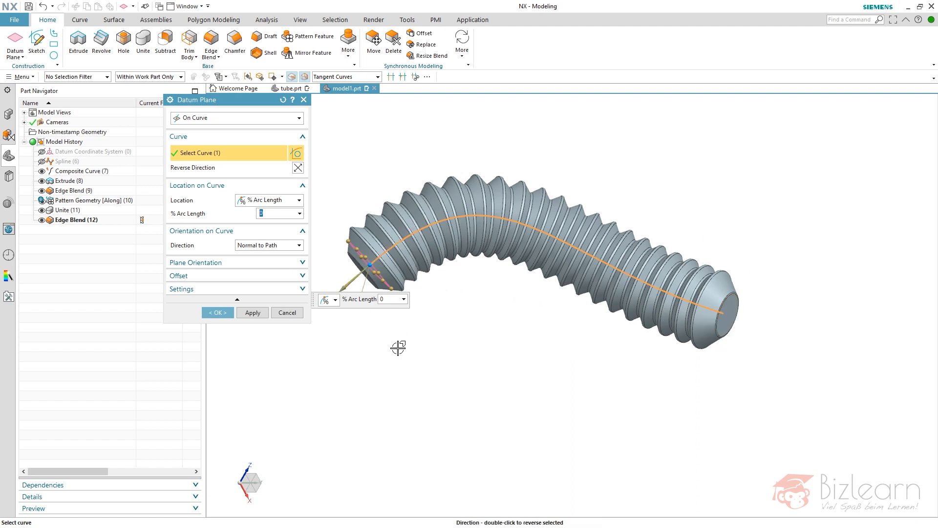
{"action": "middle_click", "coordinate": [446, 333]}
- Trim the corrugated body with the datum plane at the start of the composite curve
{"action": "left_click", "coordinate": [189, 43]}
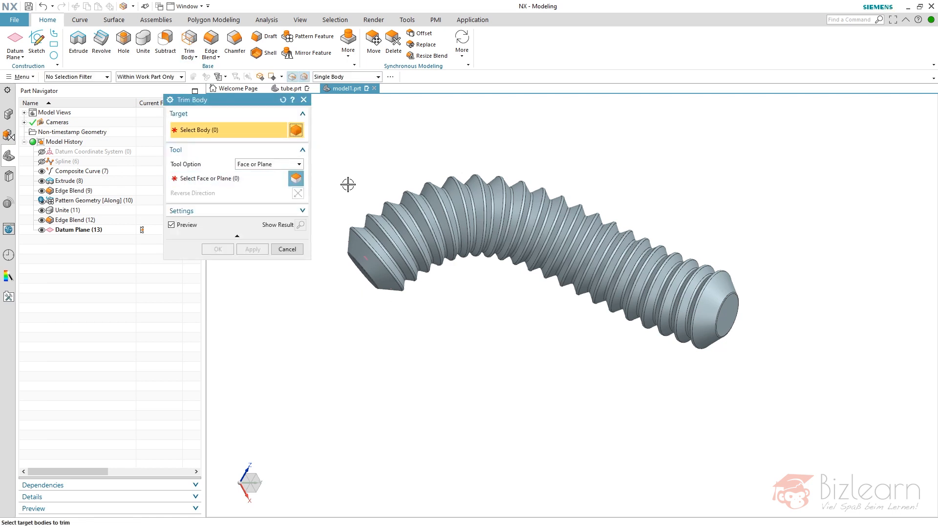
{"action": "left_click", "coordinate": [386, 213]}
{"action": "middle_click", "coordinate": [361, 166]}
{"action": "left_click", "coordinate": [78, 229]}
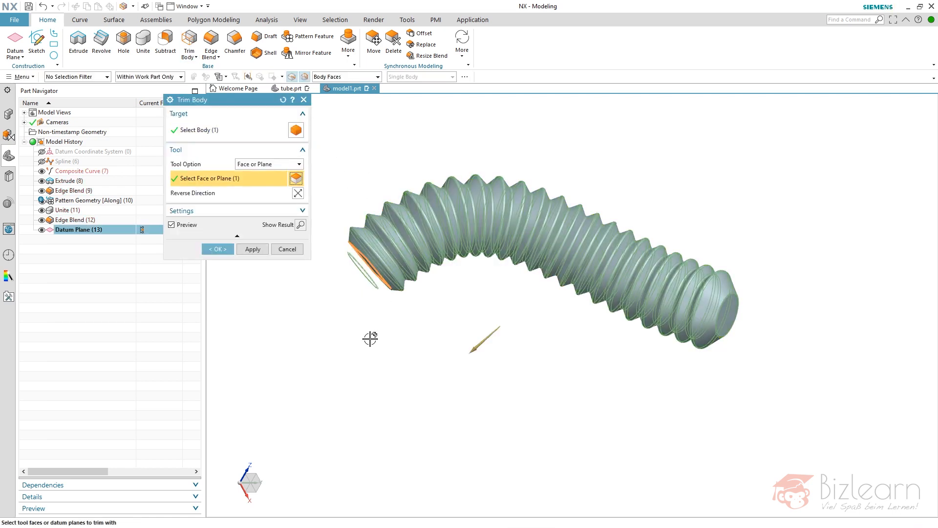
{"action": "middle_click", "coordinate": [371, 338]}
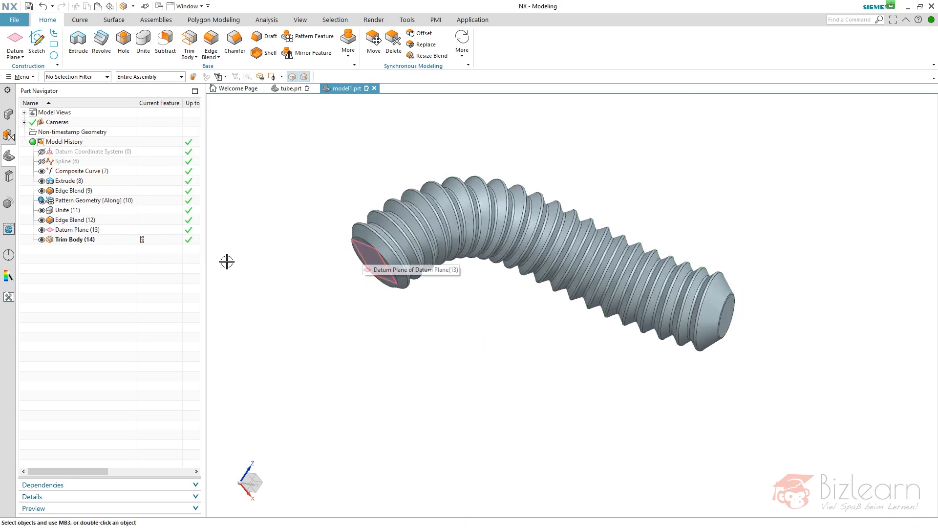
- Try to duplicate the Datum Plane (13) and Trim Body (14) features together, and undo the paste
{"action": "left_click", "coordinate": [87, 232]}
{"action": "left_click", "coordinate": [82, 241], "text": "ctrl"}
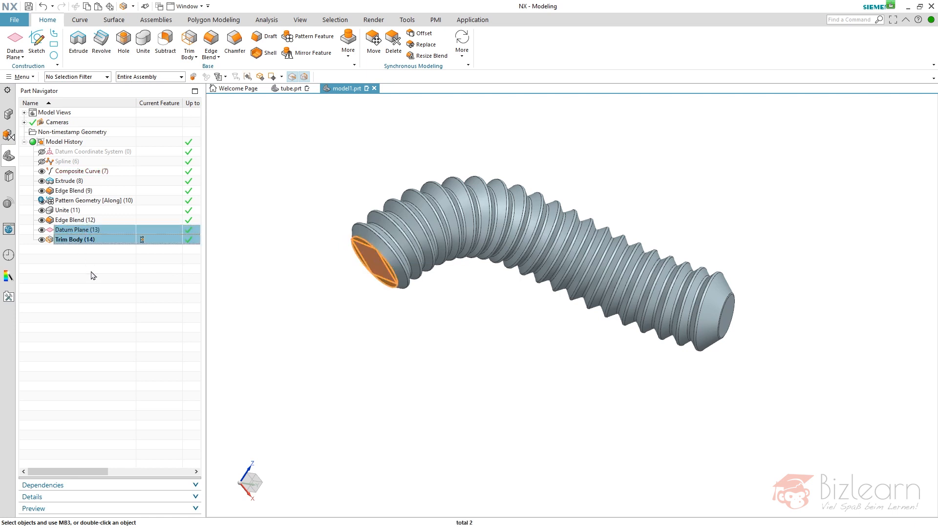
{"action": "left_click", "coordinate": [94, 274]}
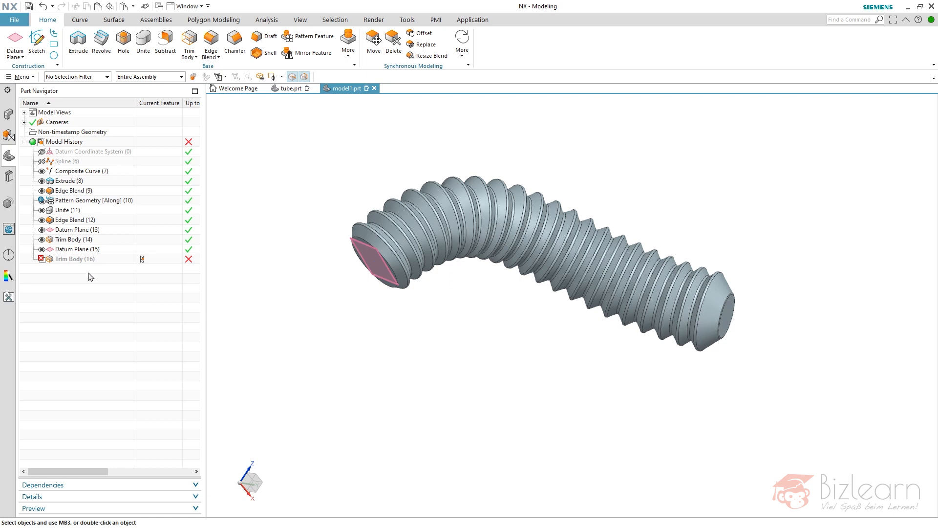
{"action": "key", "text": "ctrl+z"}
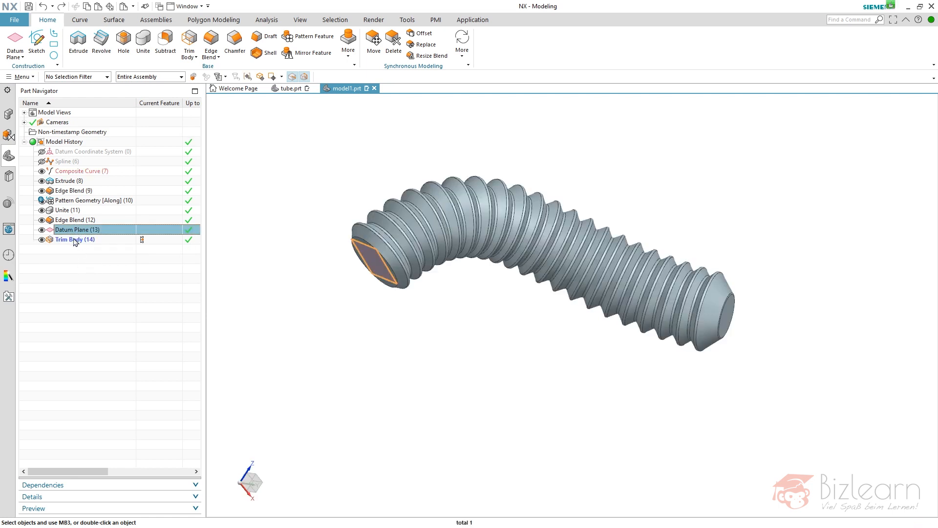
- Paste the copied datum plane and trim features with the composite curve as reference, trimming the tube's opposite end
{"action": "key", "text": "ctrl+v"}
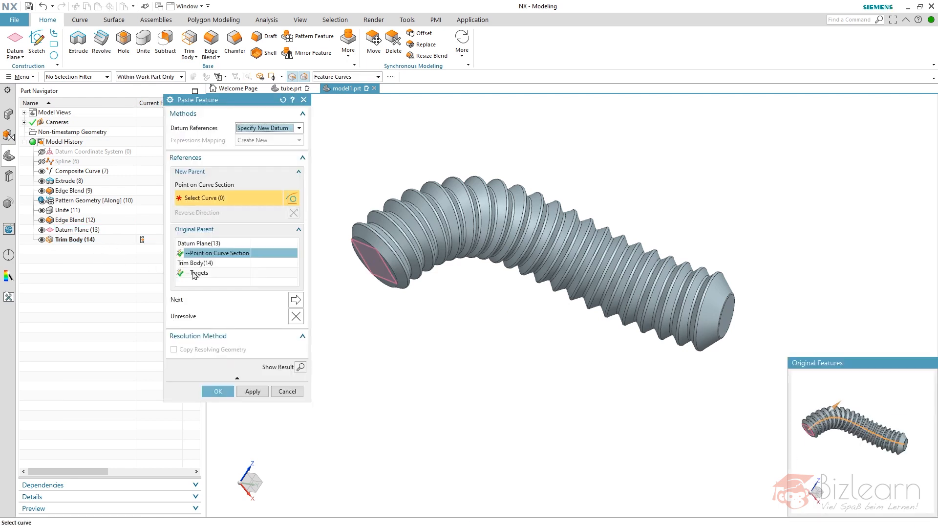
{"action": "left_click", "coordinate": [75, 172]}
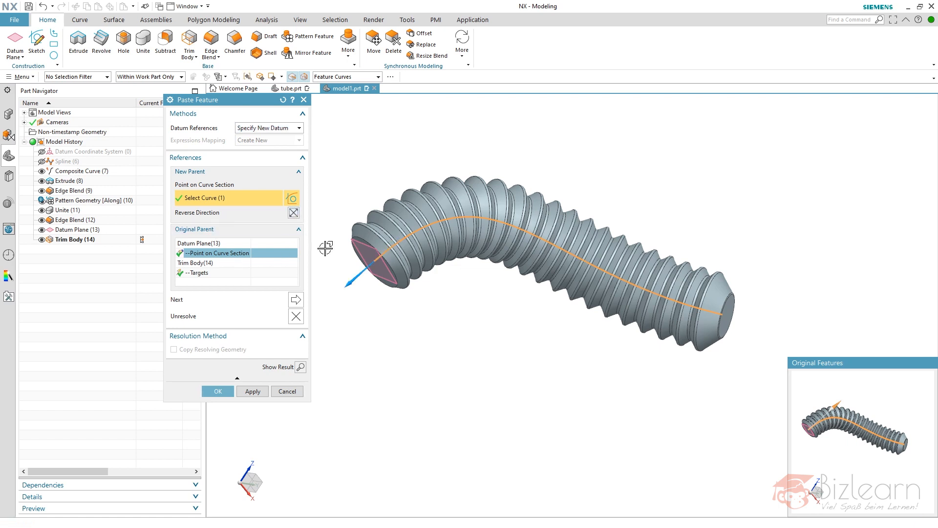
{"action": "middle_click", "coordinate": [464, 397]}
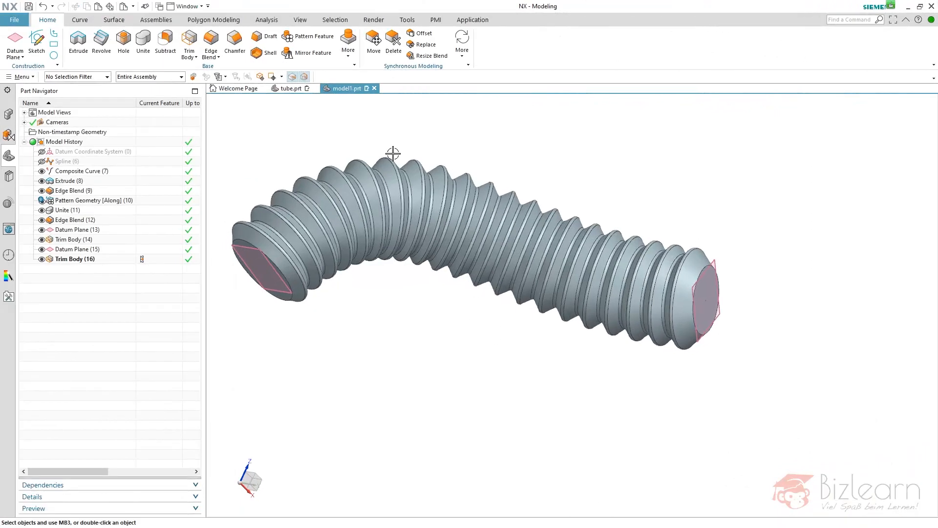
- Start an open Shell and choose the two trimmed end faces of the tube as the faces to open
{"action": "left_click", "coordinate": [270, 52]}
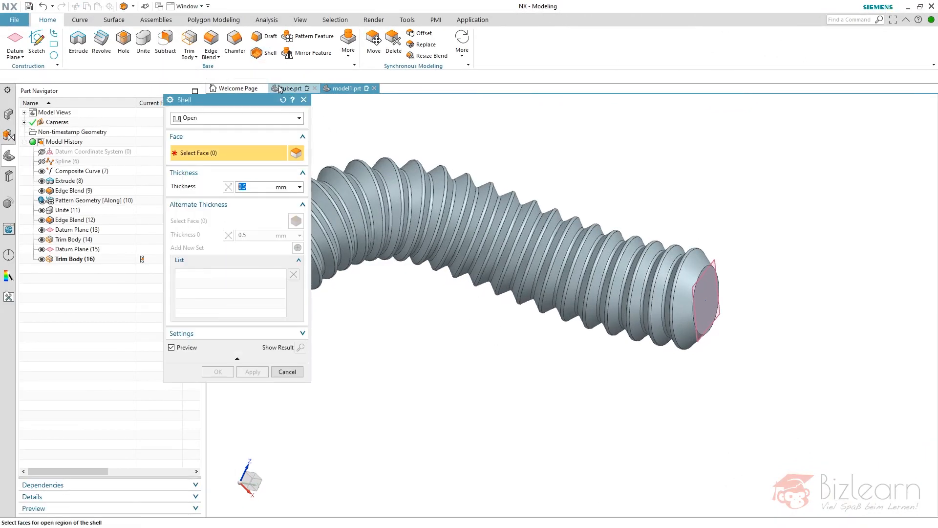
{"action": "left_click_drag", "start_coordinate": [238, 95], "coordinate": [185, 89]}
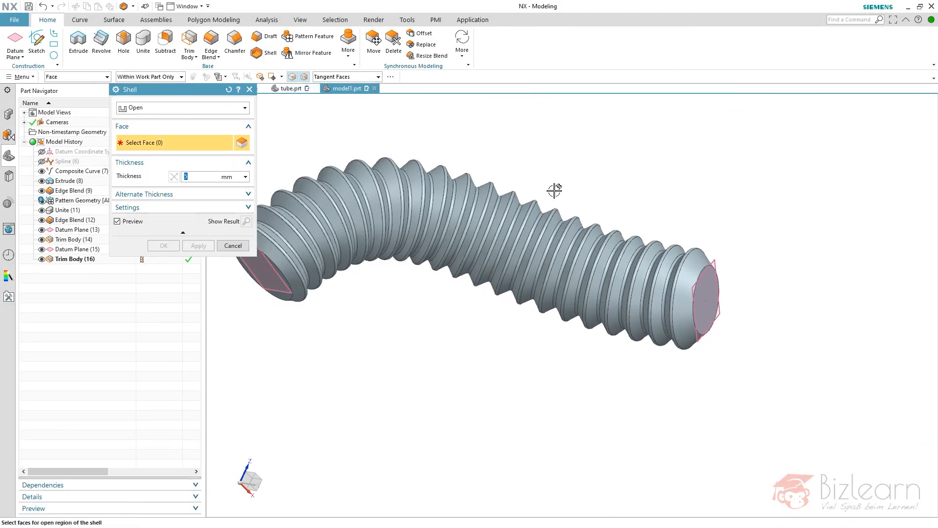
{"action": "scroll", "coordinate": [612, 192], "scroll_direction": "down", "scroll_amount": 1}
{"action": "scroll", "coordinate": [383, 156], "scroll_direction": "up", "scroll_amount": 1}
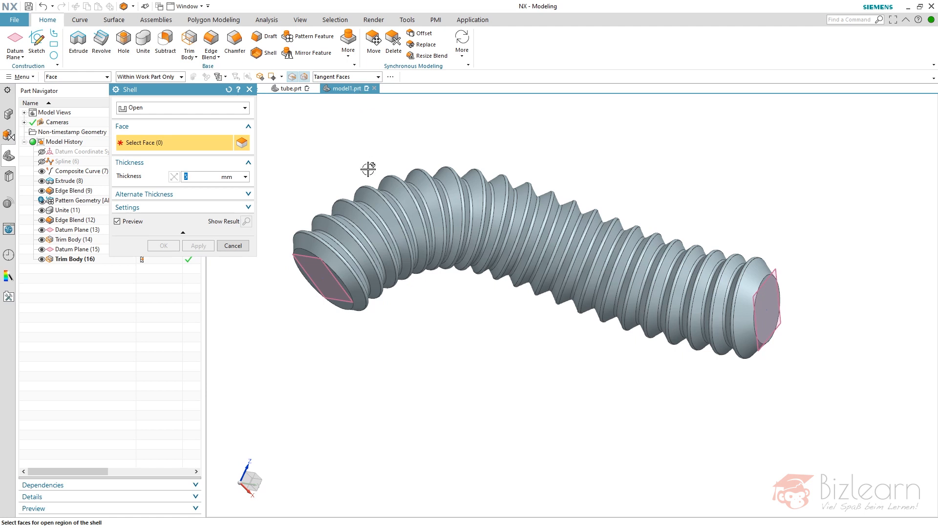
{"action": "left_click", "coordinate": [337, 276]}
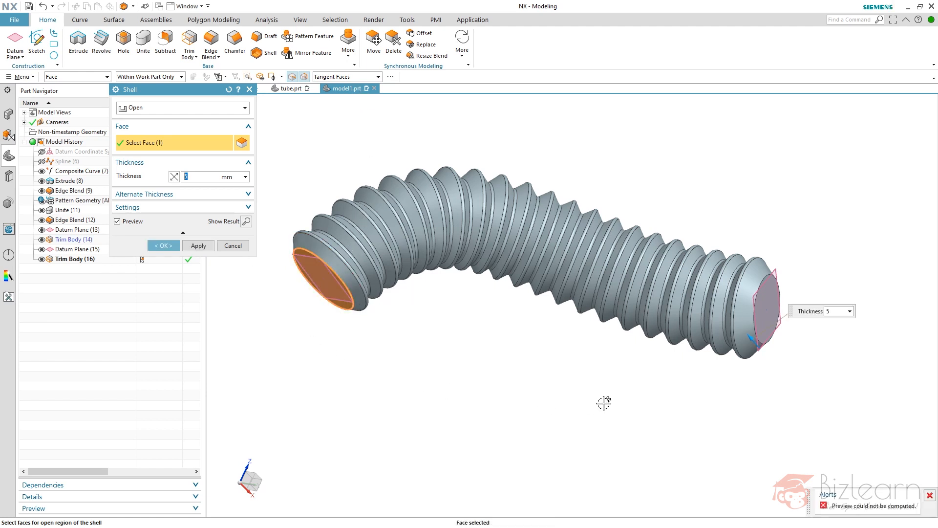
{"action": "left_click", "coordinate": [774, 319]}
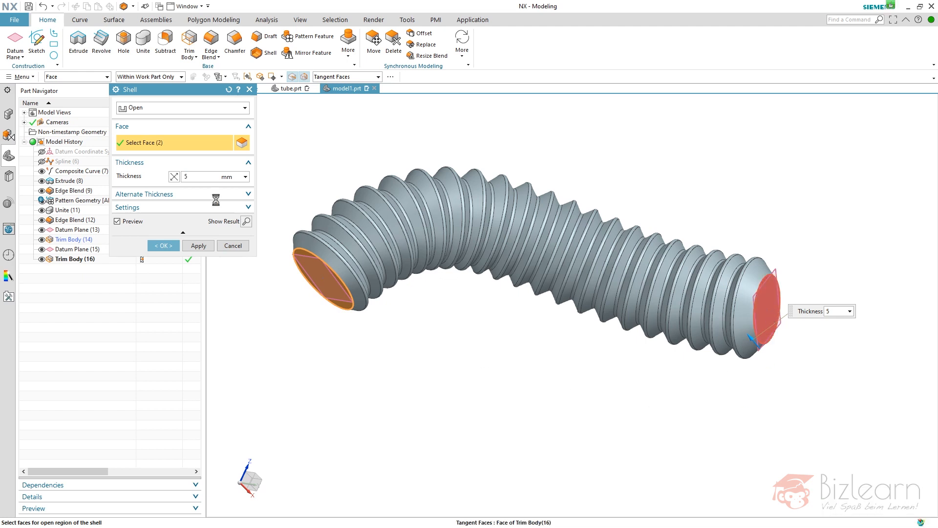
- Set the shell thickness to 1 mm and complete the Shell
{"action": "left_click_drag", "start_coordinate": [195, 176], "coordinate": [180, 176]}
{"action": "type", "text": "1"}
{"action": "key", "text": "Return"}
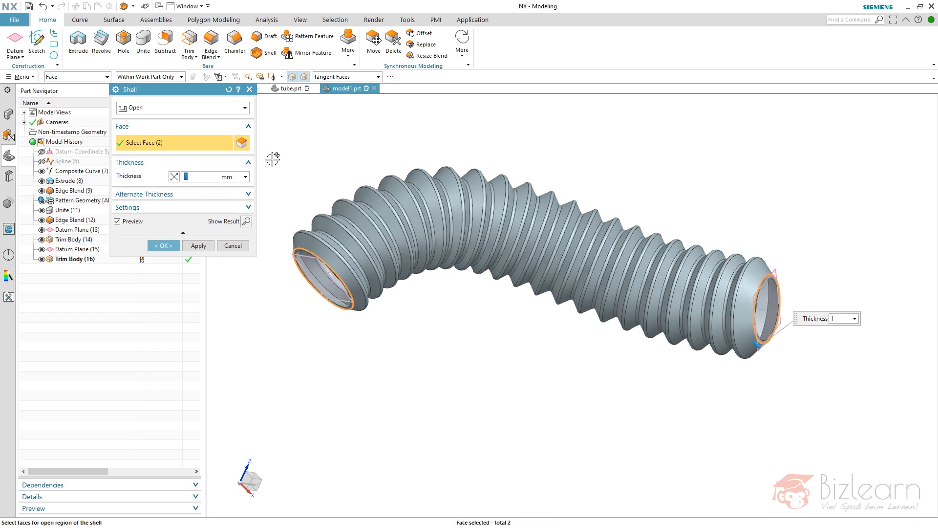
{"action": "left_click", "coordinate": [341, 78]}
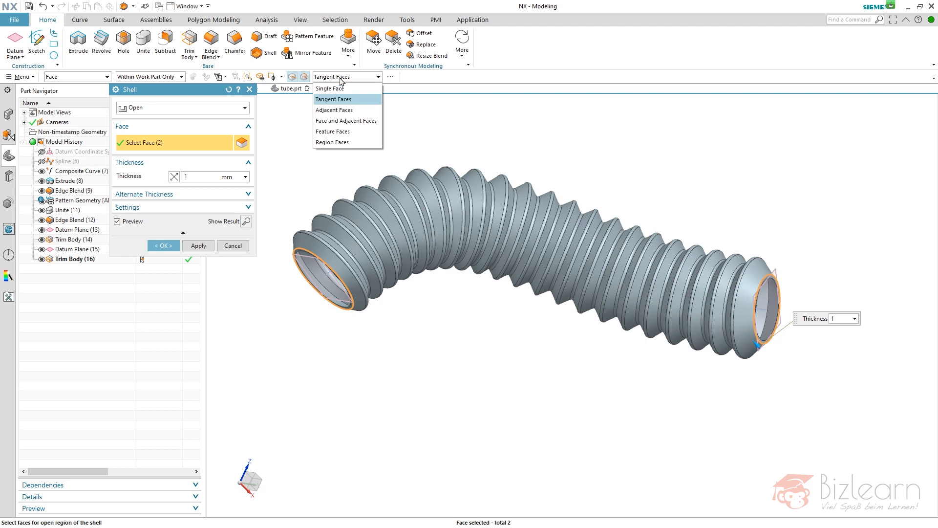
{"action": "left_click", "coordinate": [448, 84]}
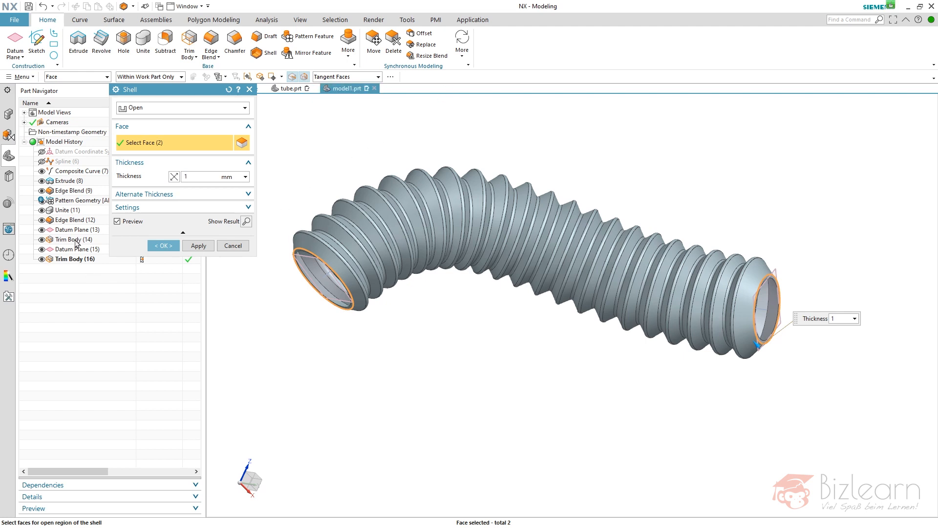
{"action": "left_click", "coordinate": [78, 263]}
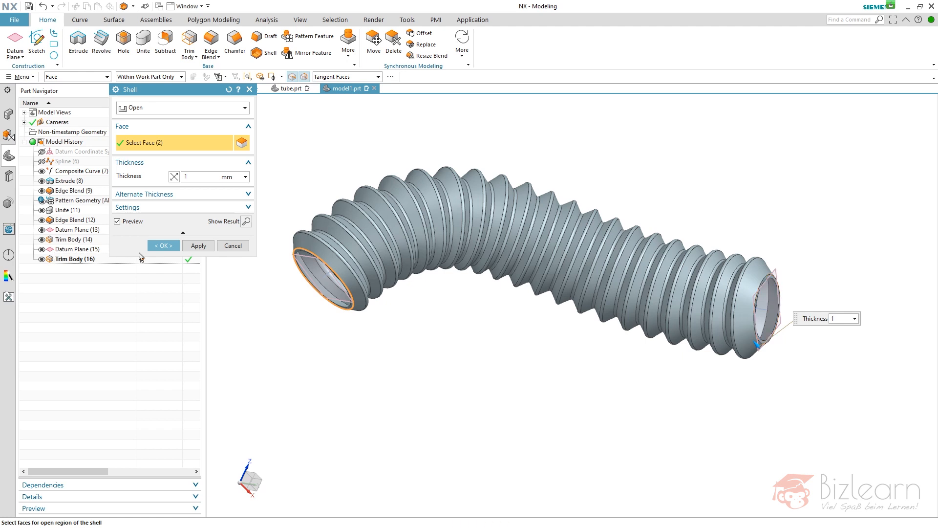
{"action": "left_click", "coordinate": [163, 245]}
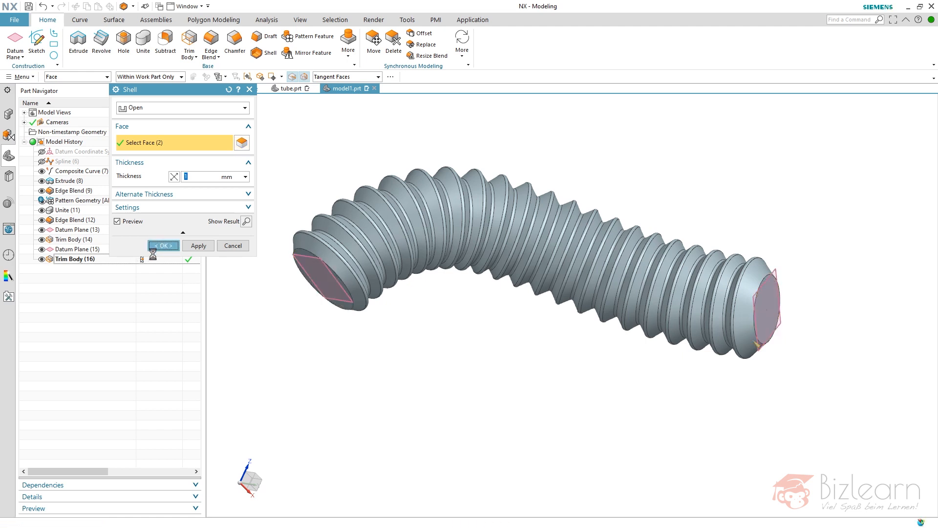
- Examine which faces of the tube belong to the two Trim Body features and the Shell feature
{"action": "left_click", "coordinate": [71, 240]}
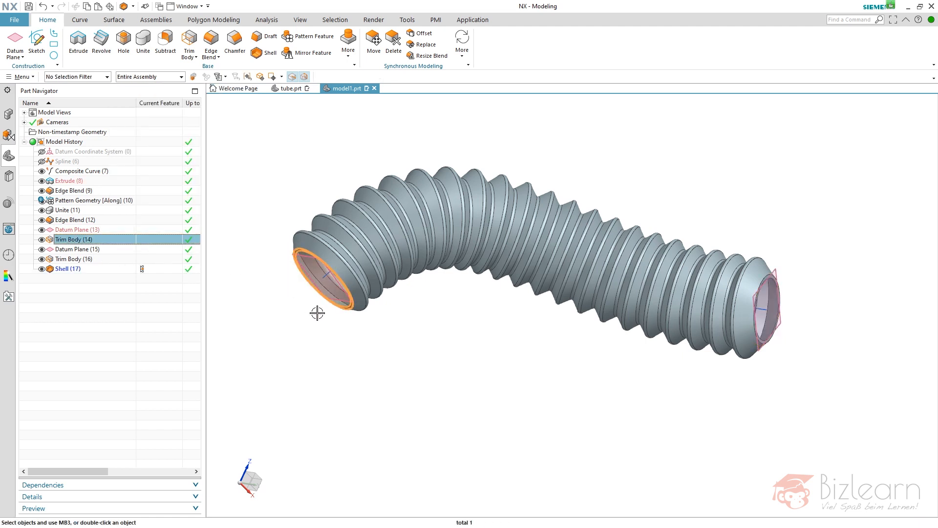
{"action": "left_click", "coordinate": [68, 269]}
{"action": "key", "text": "Escape"}
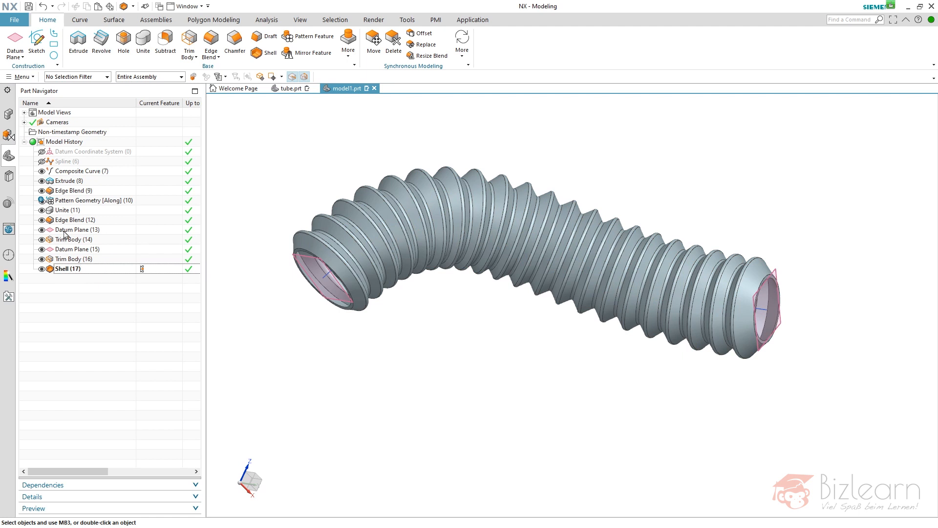
{"action": "left_click", "coordinate": [71, 259]}
{"action": "scroll", "coordinate": [795, 304], "scroll_direction": "up", "scroll_amount": 5}
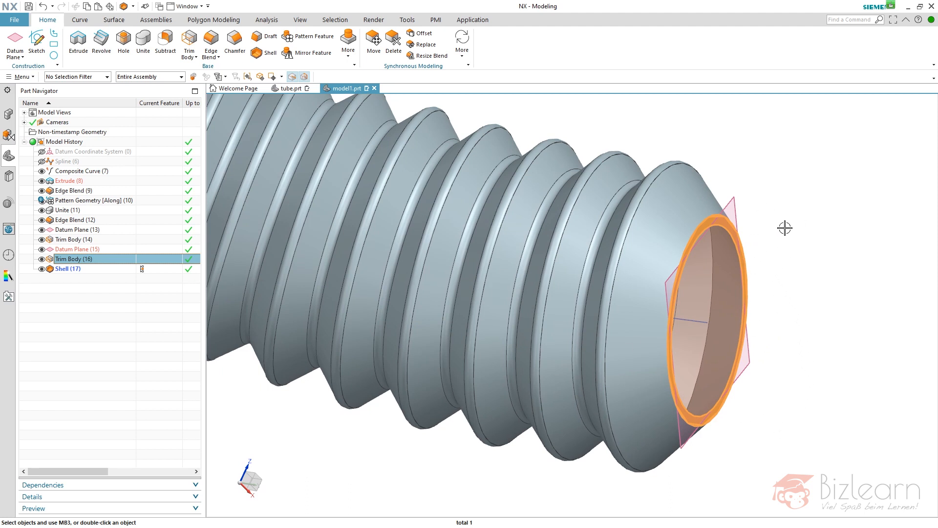
{"action": "scroll", "coordinate": [814, 282], "scroll_direction": "down", "scroll_amount": 5}
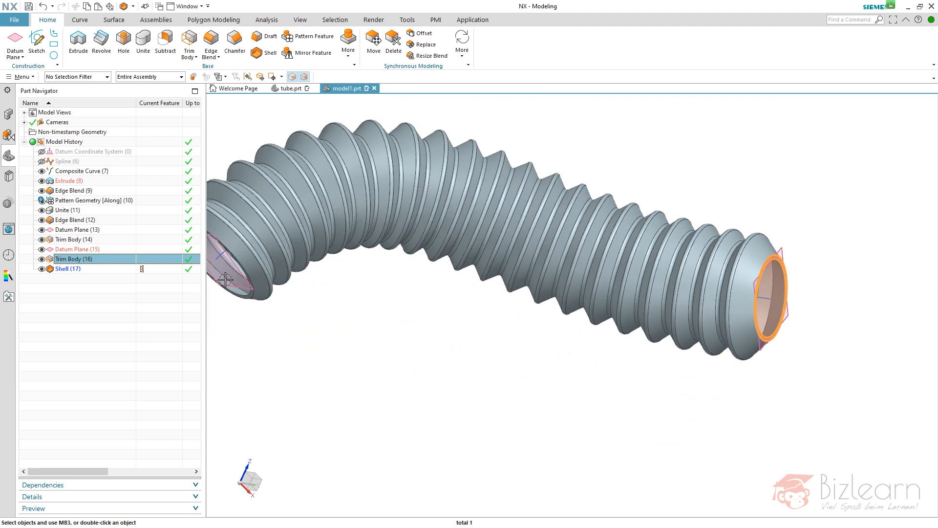
{"action": "left_click", "coordinate": [95, 299]}
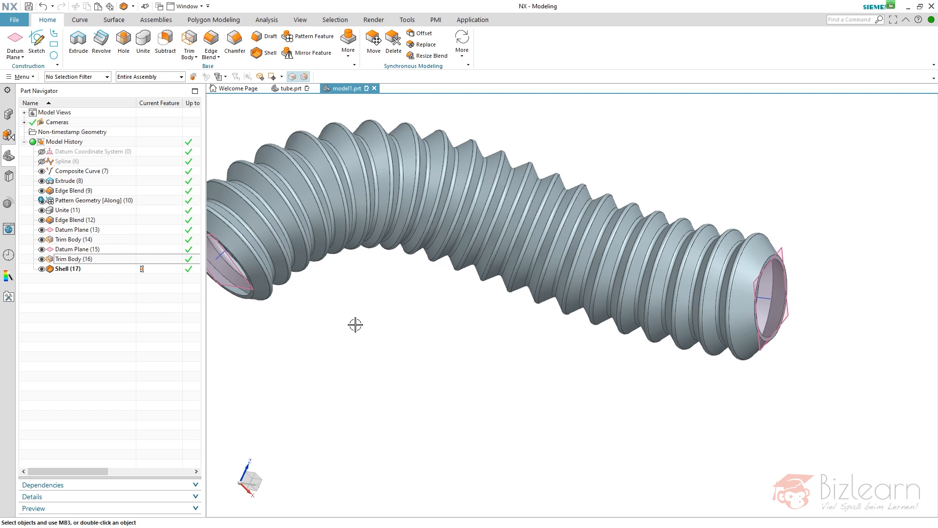
{"action": "middle_click_drag", "start_coordinate": [417, 339], "coordinate": [421, 337]}
{"action": "left_click", "coordinate": [84, 272]}
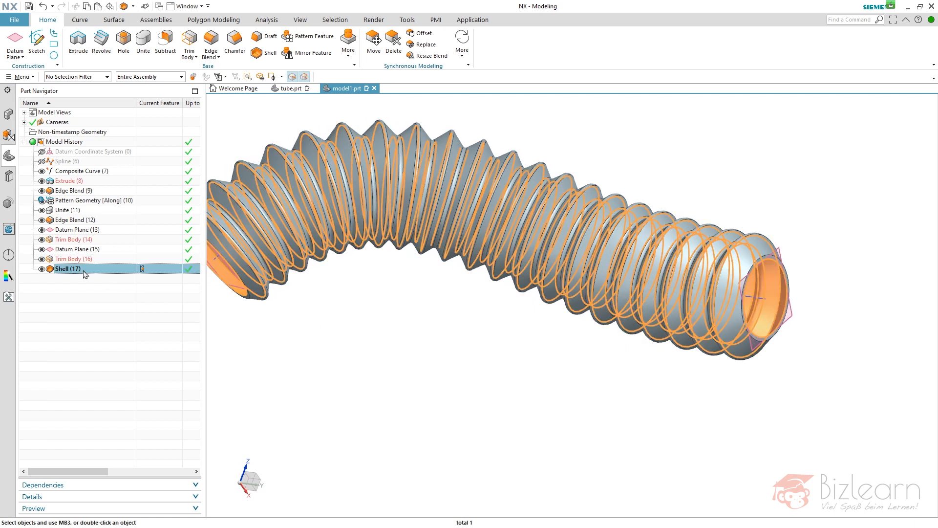
{"action": "left_click", "coordinate": [96, 331]}
{"action": "scroll", "coordinate": [405, 346], "scroll_direction": "down", "scroll_amount": 3}
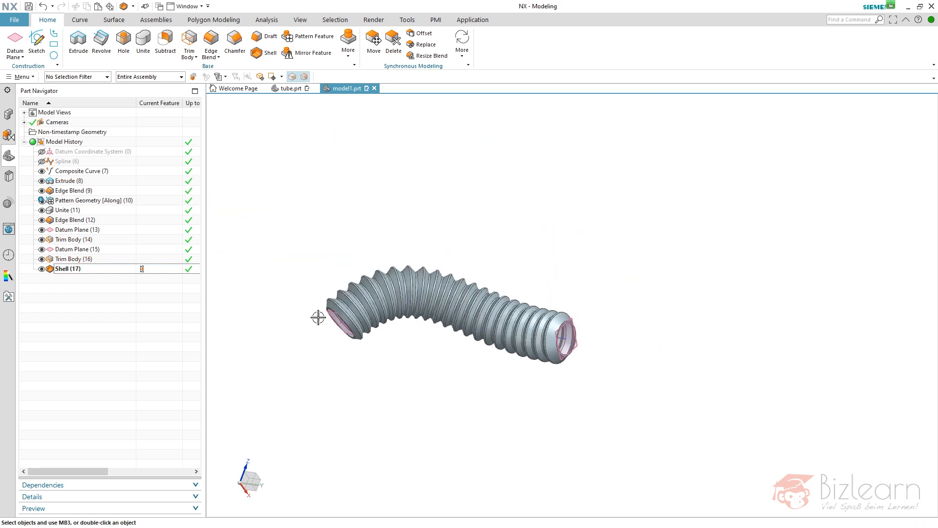
- Edit Spline (6) by moving a pole to reshape the guide path, update the tube, and inspect its open end
{"action": "double_click", "coordinate": [63, 162]}
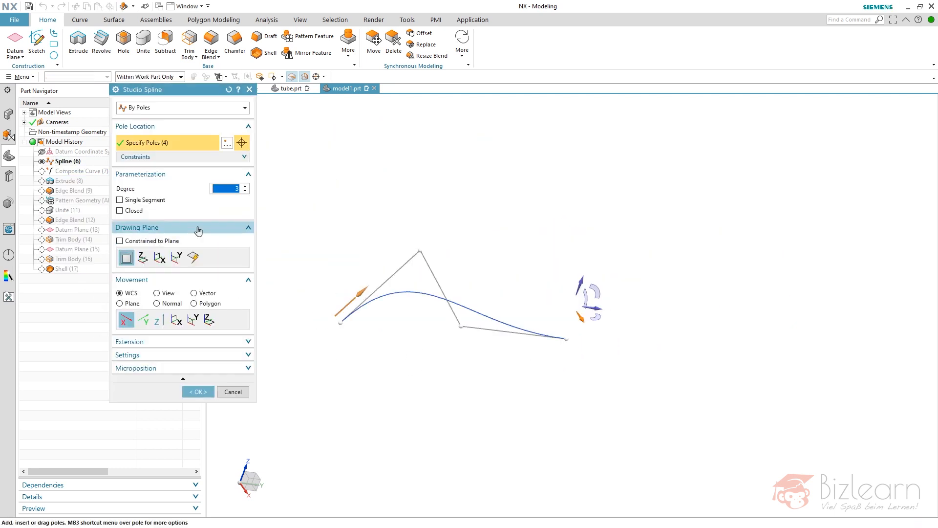
{"action": "scroll", "coordinate": [342, 247], "scroll_direction": "down", "scroll_amount": 2}
{"action": "left_click_drag", "start_coordinate": [434, 285], "coordinate": [556, 298]}
{"action": "middle_click", "coordinate": [537, 276]}
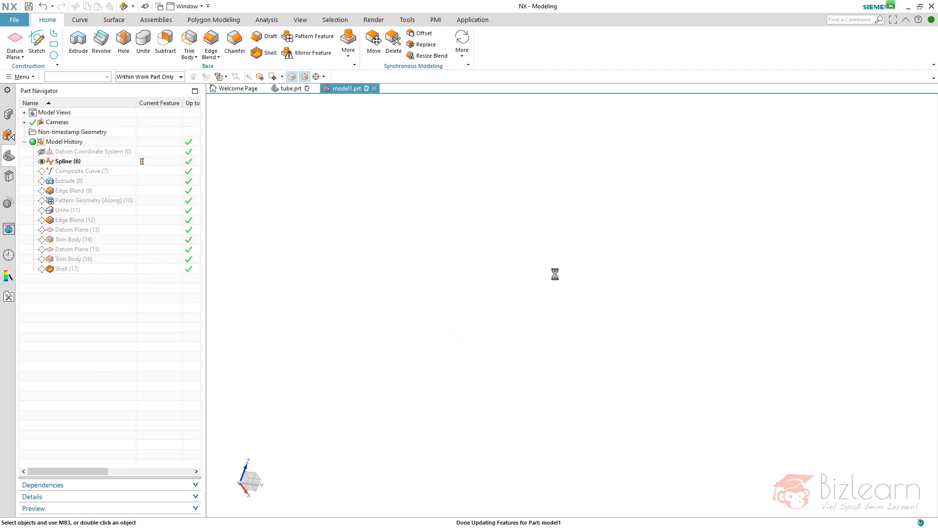
{"action": "middle_click_drag", "start_coordinate": [503, 381], "coordinate": [862, 289]}
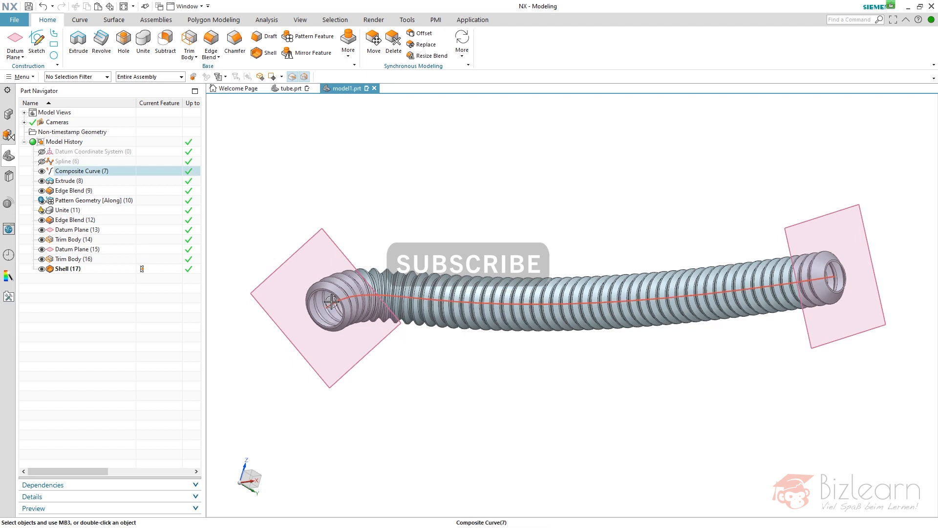
{"action": "scroll", "coordinate": [877, 270], "scroll_direction": "up", "scroll_amount": 5}
{"action": "middle_click_drag", "start_coordinate": [801, 253], "coordinate": [752, 332]}
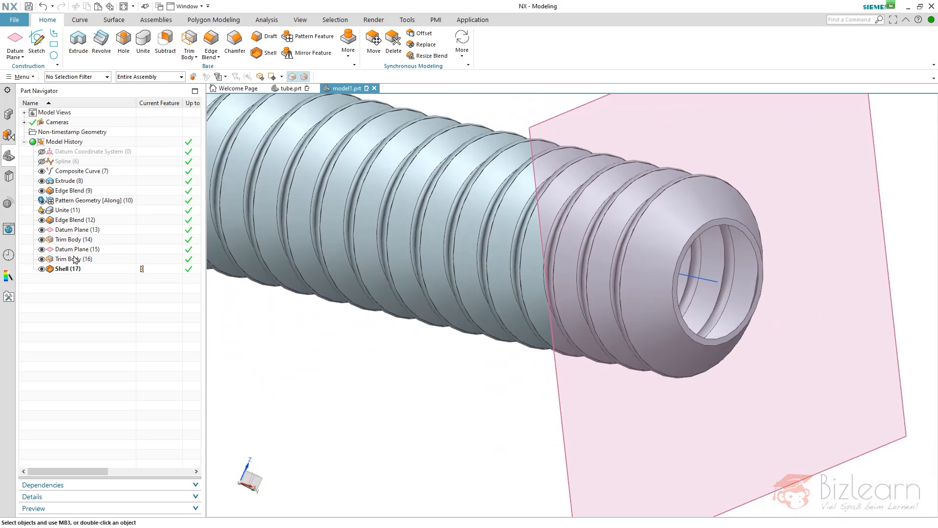
- Draw a straight line through two picked points beside the tube's bent end as an alternative guide path
{"action": "left_click", "coordinate": [69, 259]}
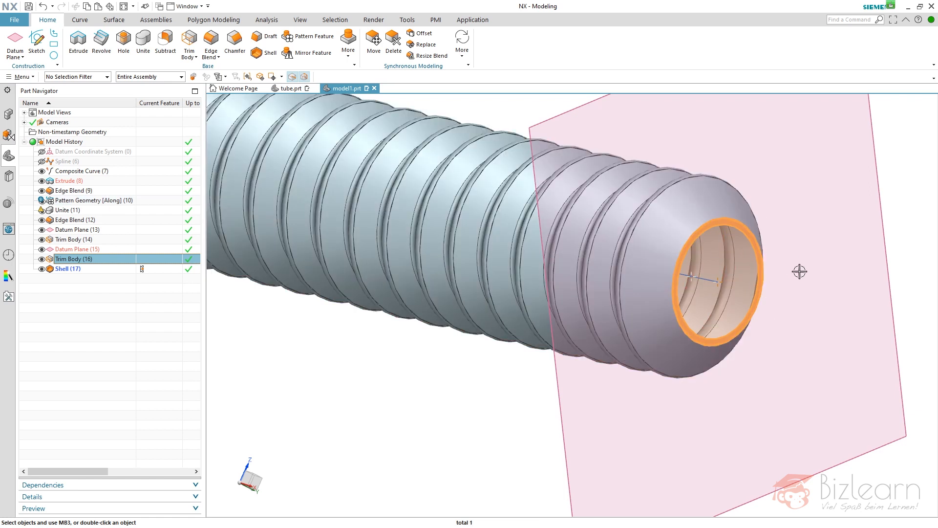
{"action": "scroll", "coordinate": [815, 282], "scroll_direction": "down", "scroll_amount": 6}
{"action": "mouse_move", "coordinate": [732, 325]}
{"action": "middle_mouse_down"}
{"action": "mouse_move", "coordinate": [781, 337]}
{"action": "mouse_move", "coordinate": [728, 342]}
{"action": "middle_mouse_up"}
{"action": "scroll", "coordinate": [702, 348], "scroll_direction": "up", "scroll_amount": 5}
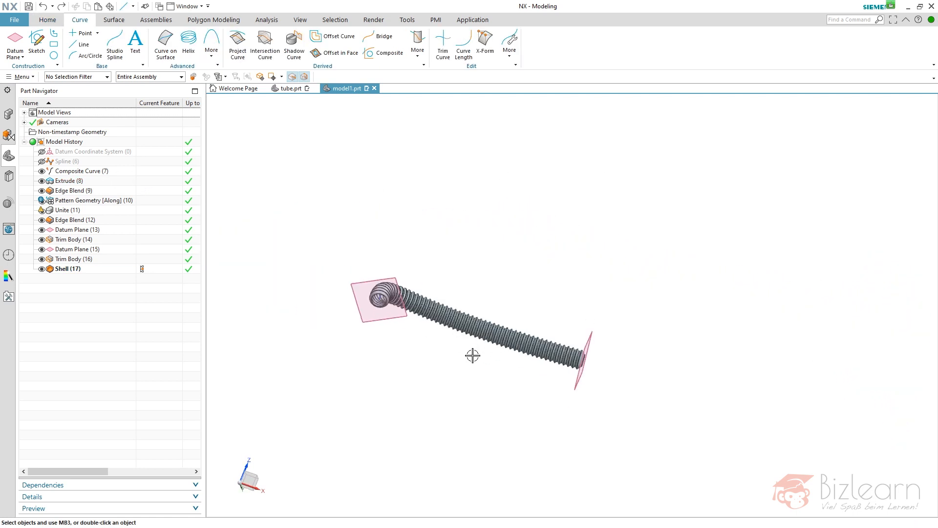
{"action": "scroll", "coordinate": [440, 337], "scroll_direction": "up", "scroll_amount": 3}
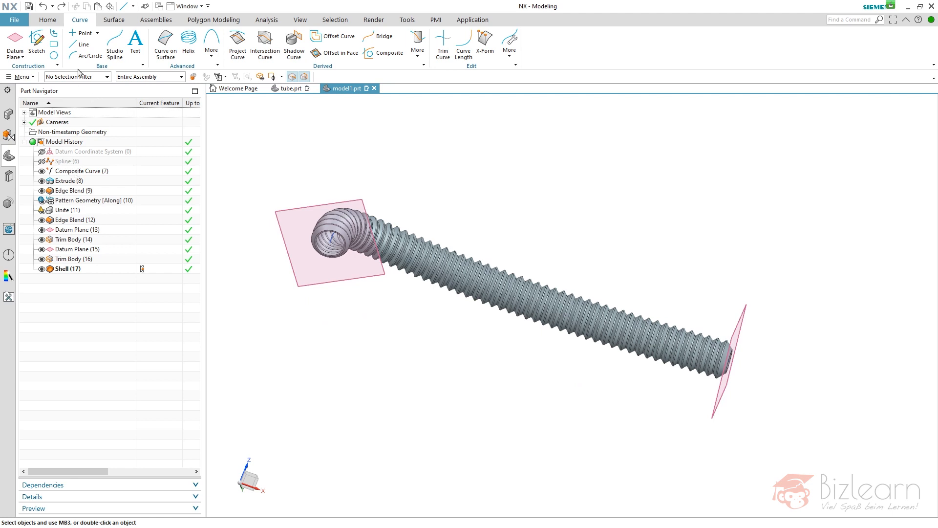
{"action": "left_click", "coordinate": [80, 44]}
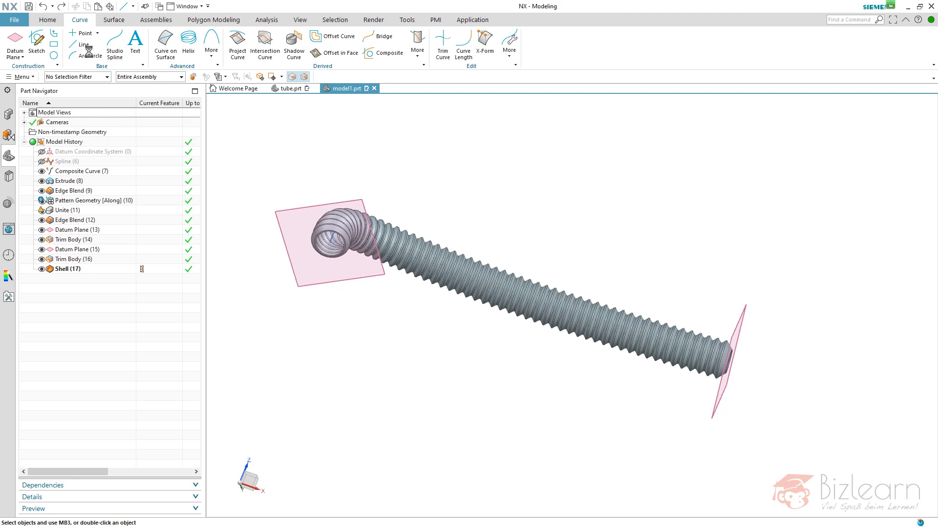
{"action": "left_click", "coordinate": [295, 272]}
{"action": "left_click", "coordinate": [340, 299]}
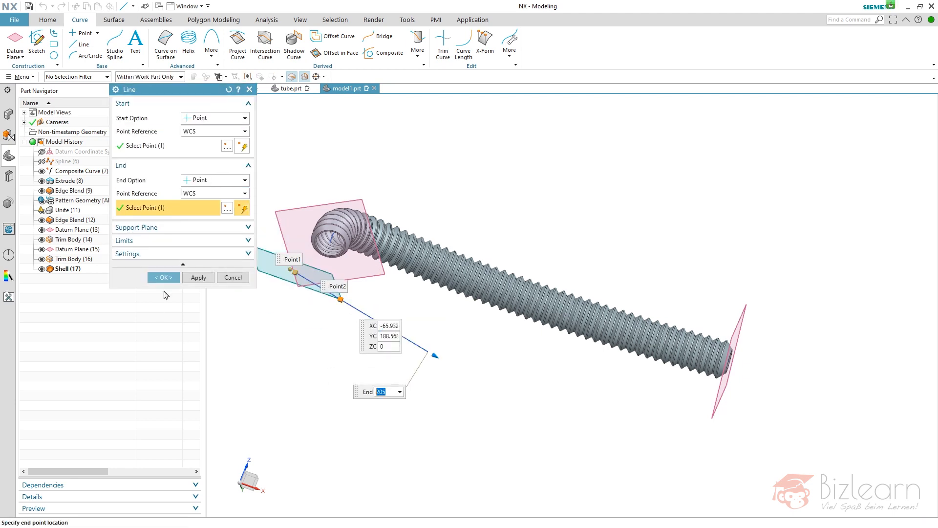
{"action": "middle_click", "coordinate": [159, 310]}
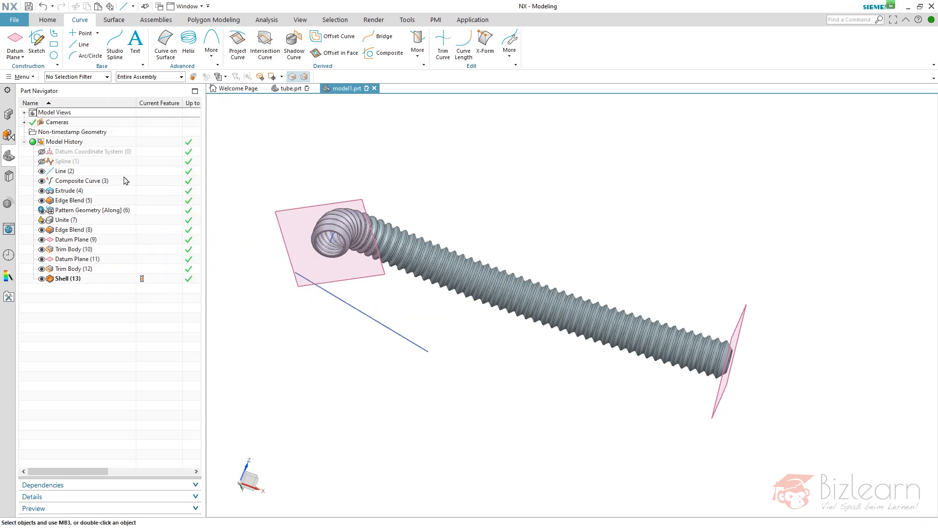
- Replace the Spline (1) feature with Line (2) as the parent of Composite Curve (3), and inspect the updated tube
{"action": "left_click", "coordinate": [84, 163]}
{"action": "right_click", "coordinate": [81, 161]}
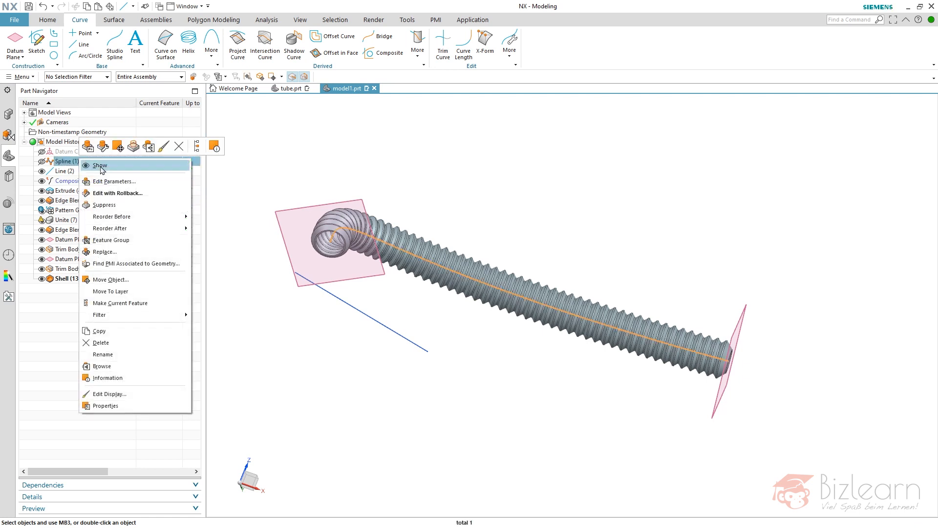
{"action": "left_click", "coordinate": [112, 251]}
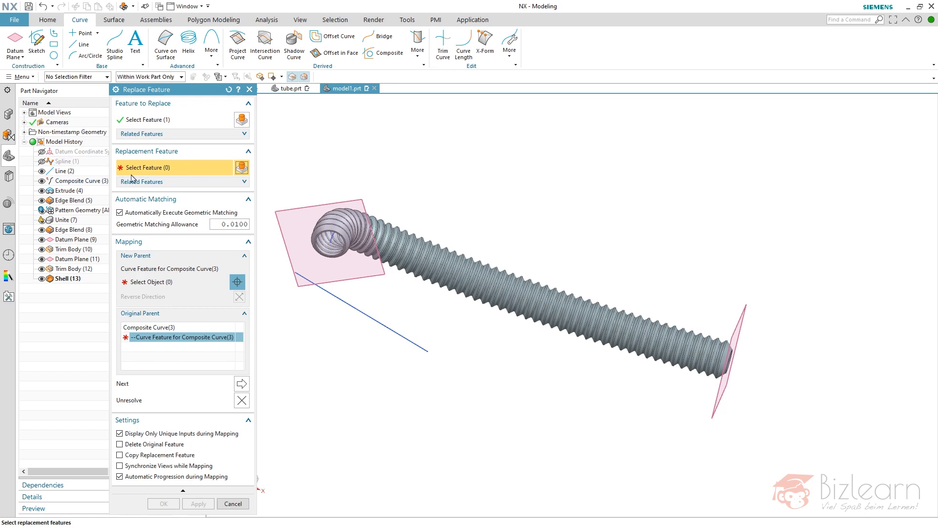
{"action": "left_click", "coordinate": [85, 171]}
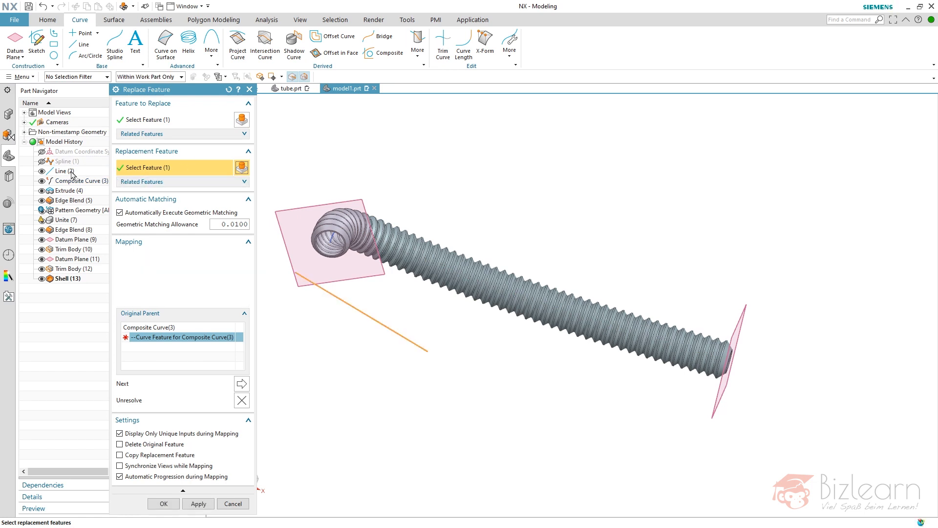
{"action": "left_click", "coordinate": [163, 503]}
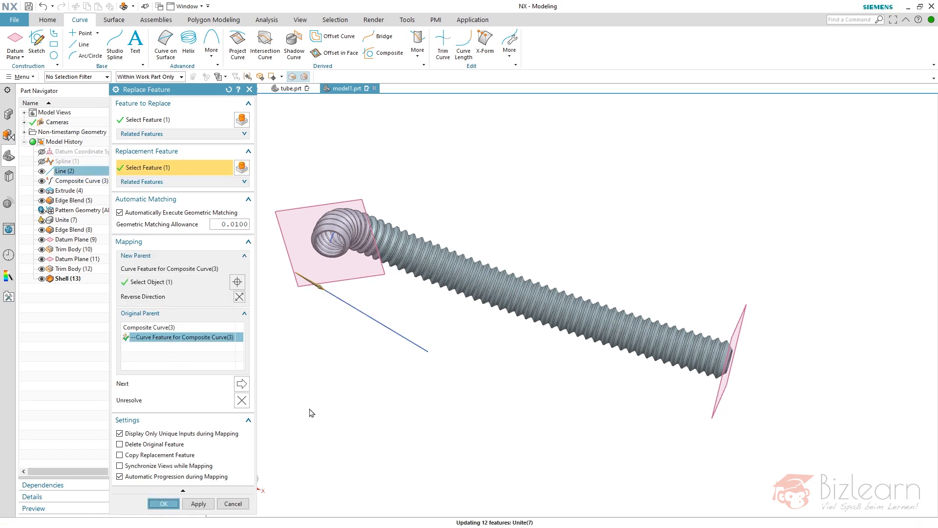
{"action": "scroll", "coordinate": [217, 293], "scroll_direction": "up", "scroll_amount": 2}
{"action": "mouse_move", "coordinate": [435, 249]}
{"action": "middle_mouse_down"}
{"action": "mouse_move", "coordinate": [398, 265]}
{"action": "mouse_move", "coordinate": [396, 222]}
{"action": "mouse_move", "coordinate": [428, 253]}
{"action": "middle_mouse_up"}
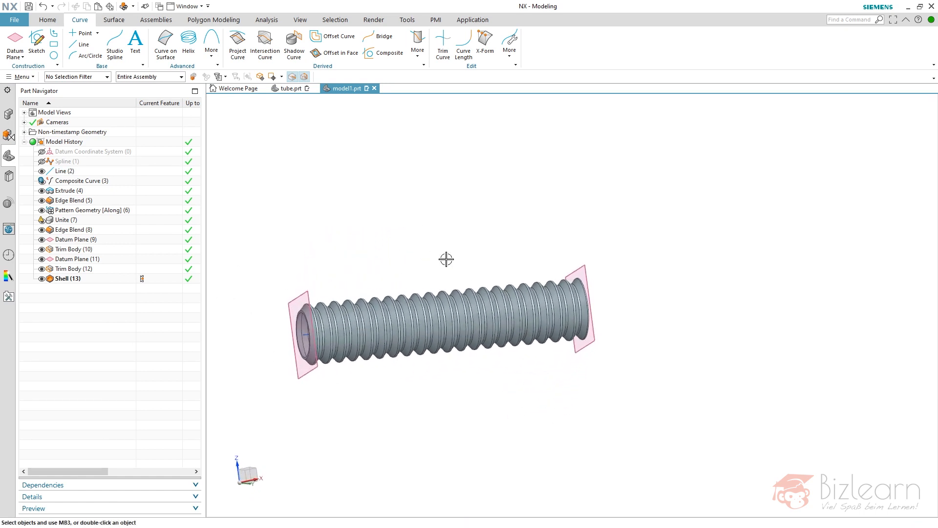
{"action": "scroll", "coordinate": [547, 266], "scroll_direction": "down", "scroll_amount": 1}
{"action": "scroll", "coordinate": [415, 293], "scroll_direction": "up", "scroll_amount": 1}
- Edit Composite Curve (3) to use Spline (1) as its source curve and update the tube
{"action": "mouse_move", "coordinate": [83, 182]}
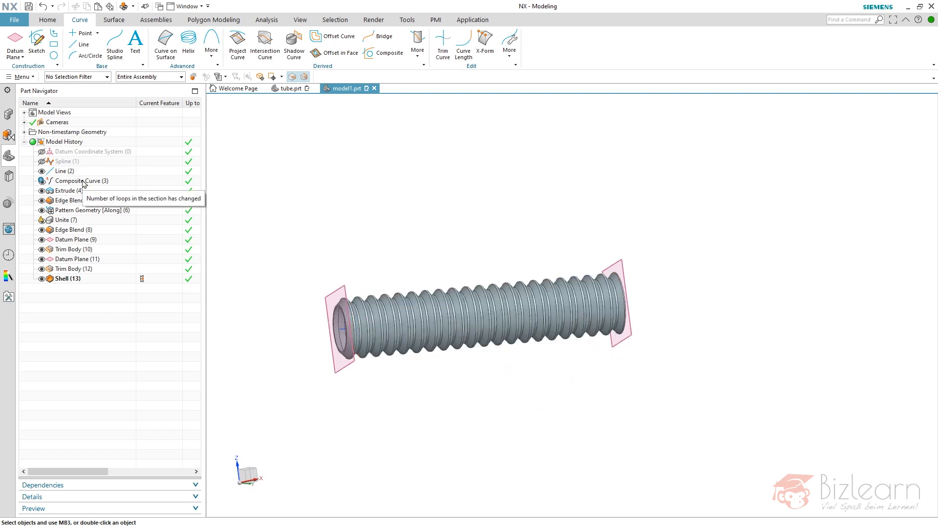
{"action": "left_click", "coordinate": [83, 182]}
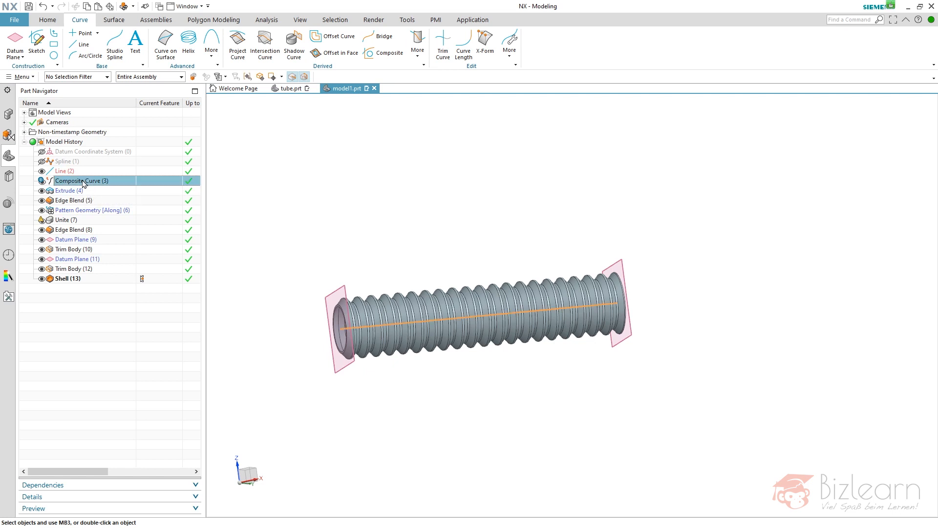
{"action": "double_click", "coordinate": [82, 181]}
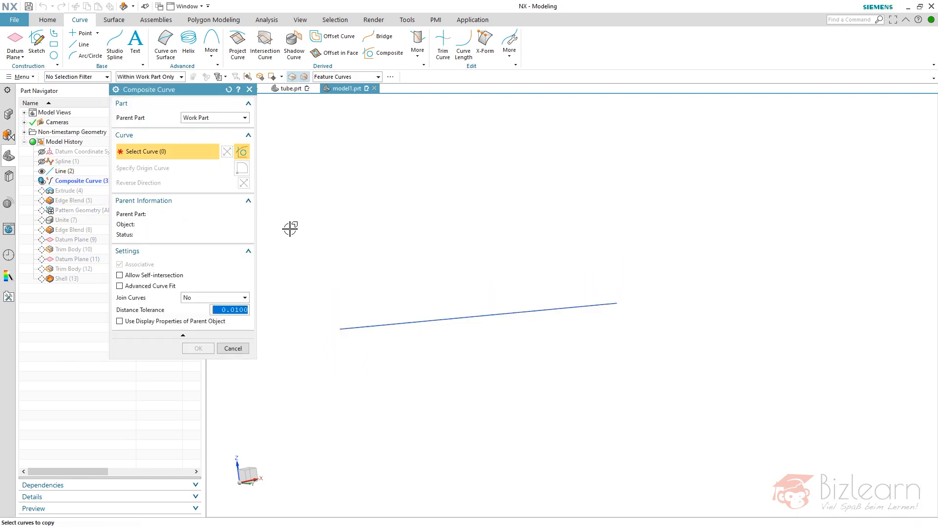
{"action": "left_click", "coordinate": [71, 162]}
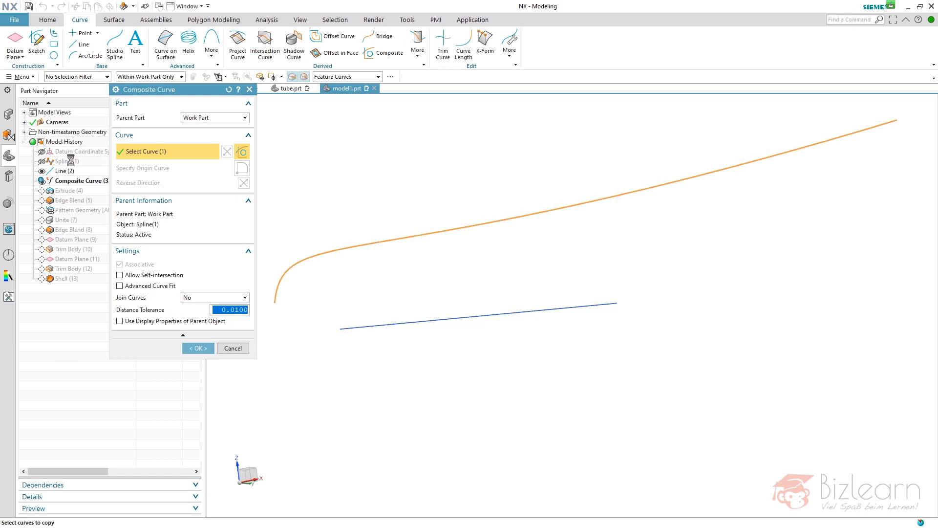
{"action": "middle_click", "coordinate": [410, 275]}
- Examine how Composite Curve (3) relates to the Extrude, the Pattern Geometry and the two datum planes
{"action": "left_click", "coordinate": [102, 181]}
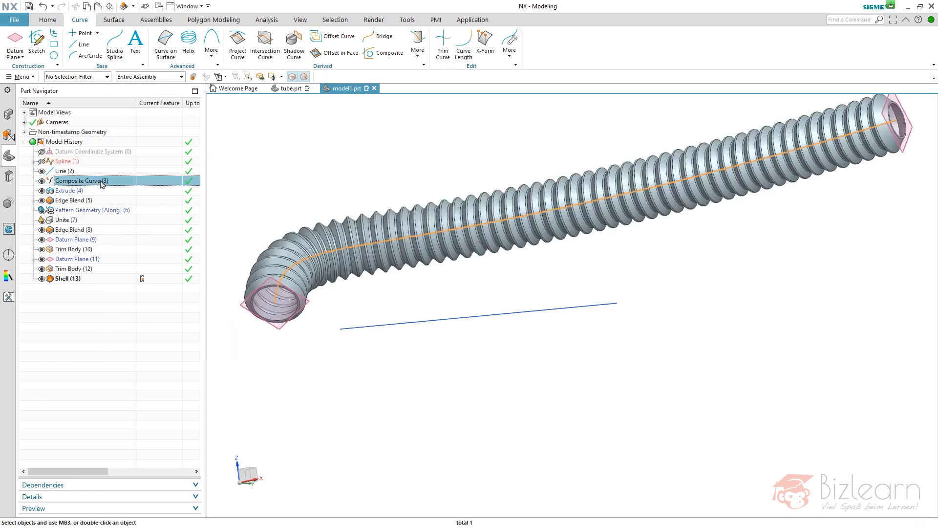
{"action": "left_click", "coordinate": [84, 191]}
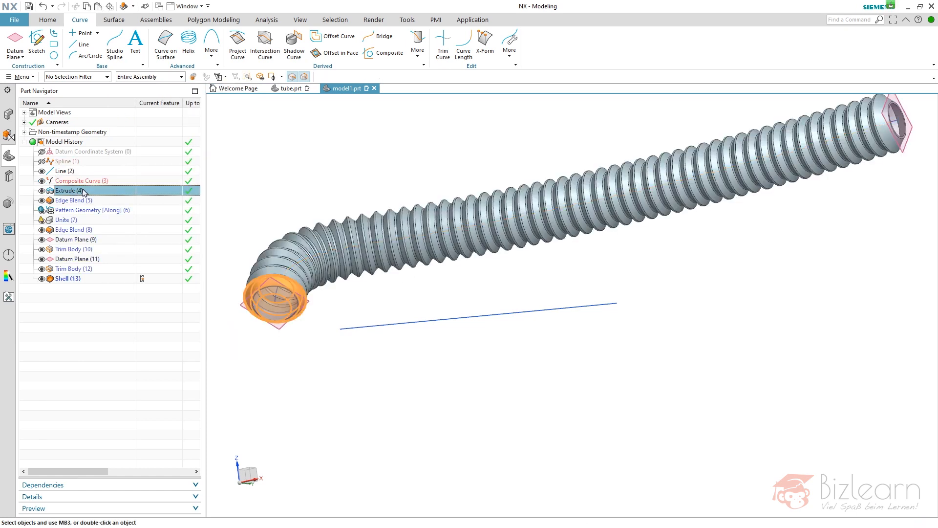
{"action": "left_click", "coordinate": [91, 211]}
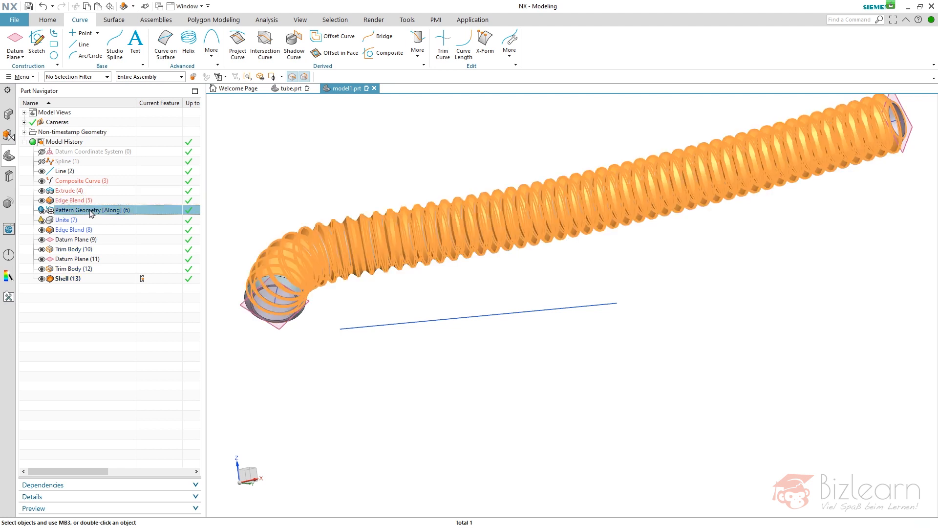
{"action": "left_click", "coordinate": [74, 239]}
{"action": "left_click", "coordinate": [73, 259], "text": "ctrl"}
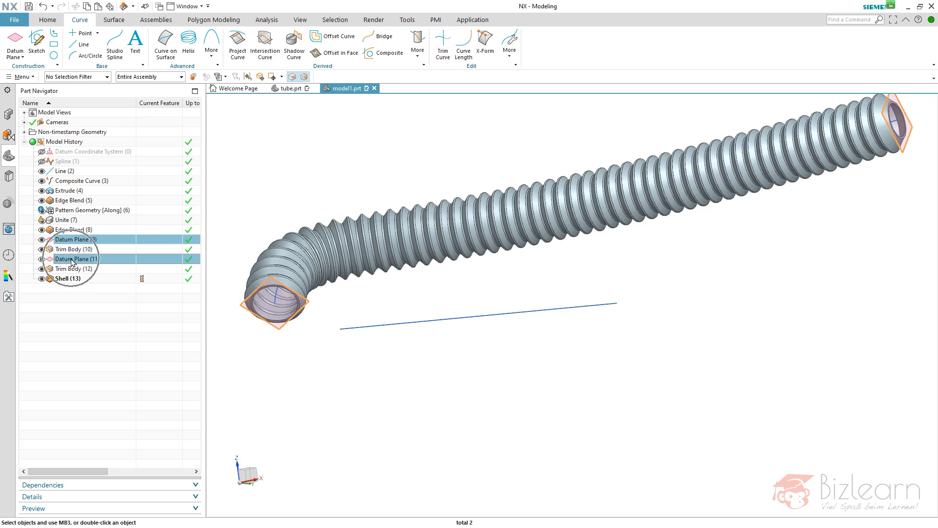
{"action": "left_click", "coordinate": [79, 181]}
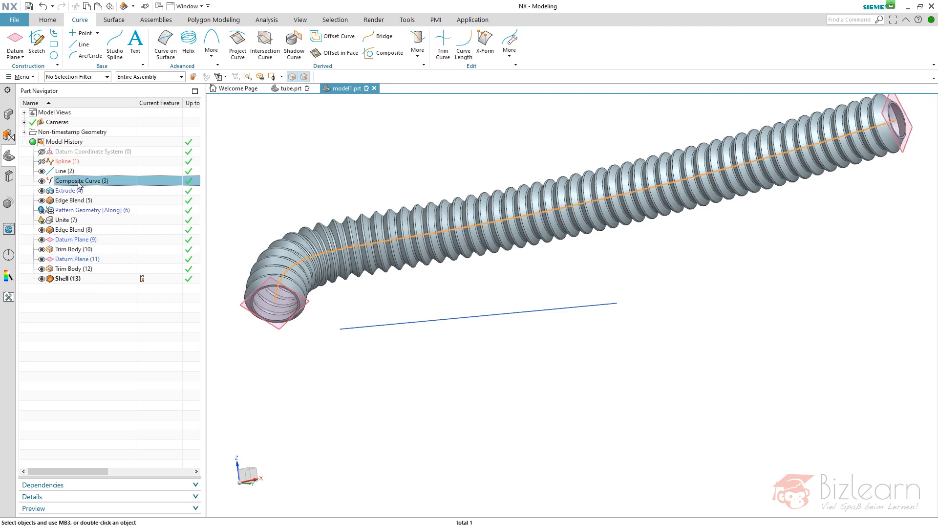